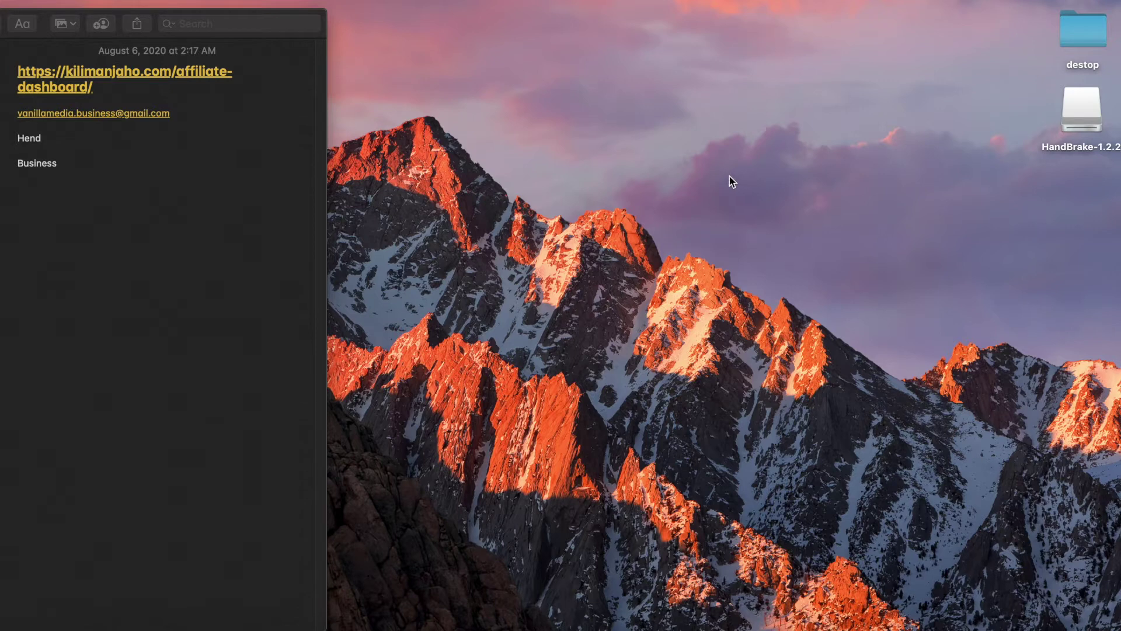
- Paste a 'PayPal Account' line under the email address in the note
click(175, 115)
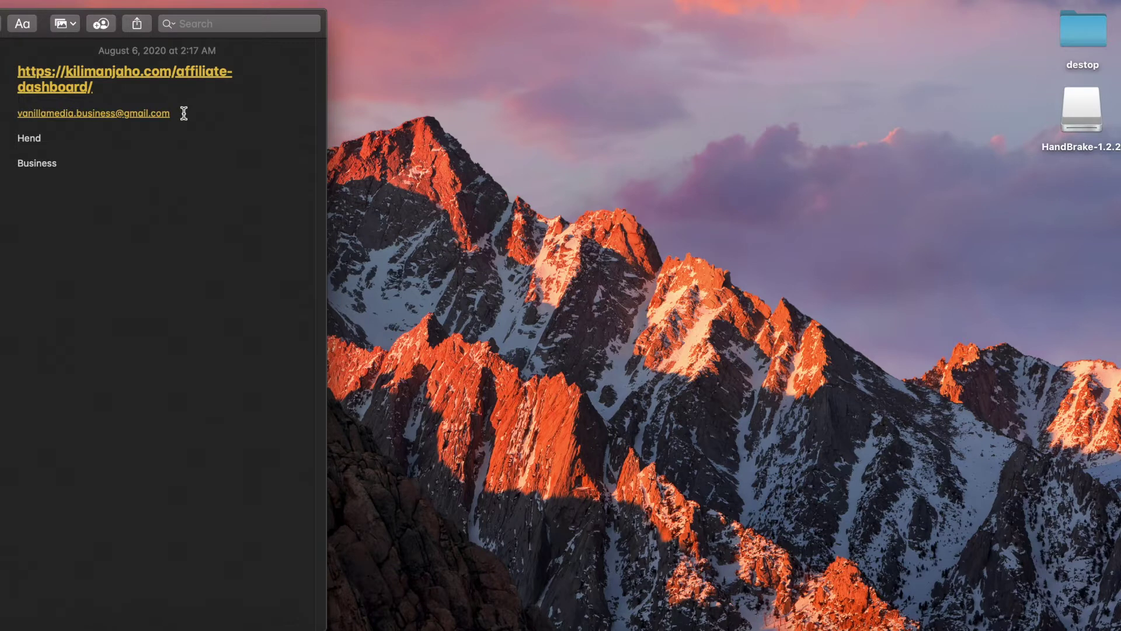
text(PayPal Account)
drag(19, 139, 112, 140)
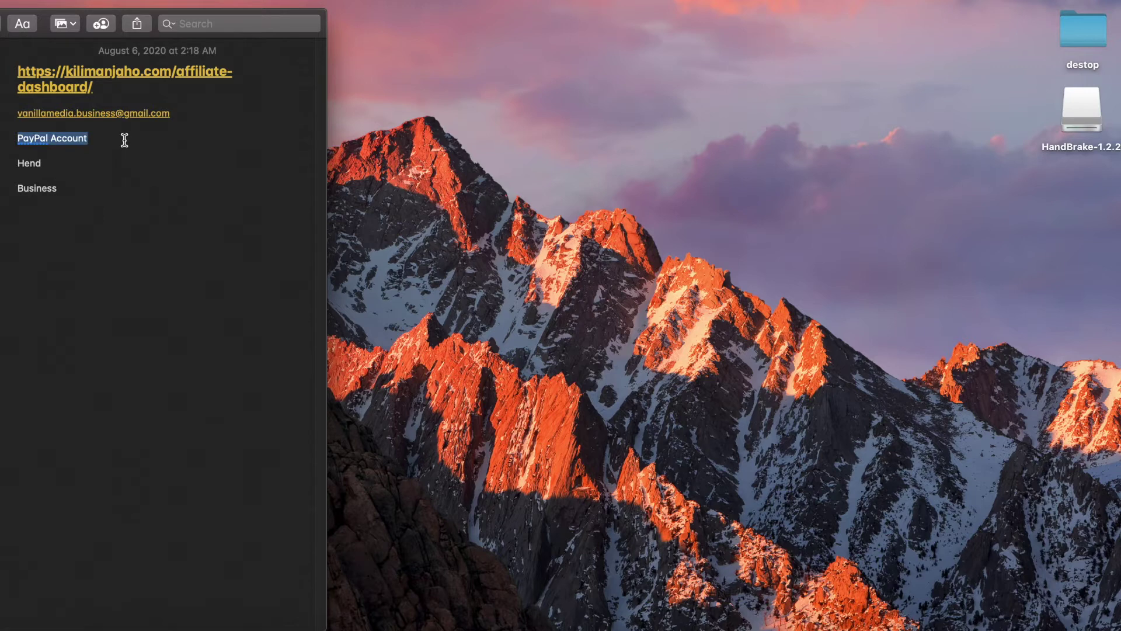
click(125, 140)
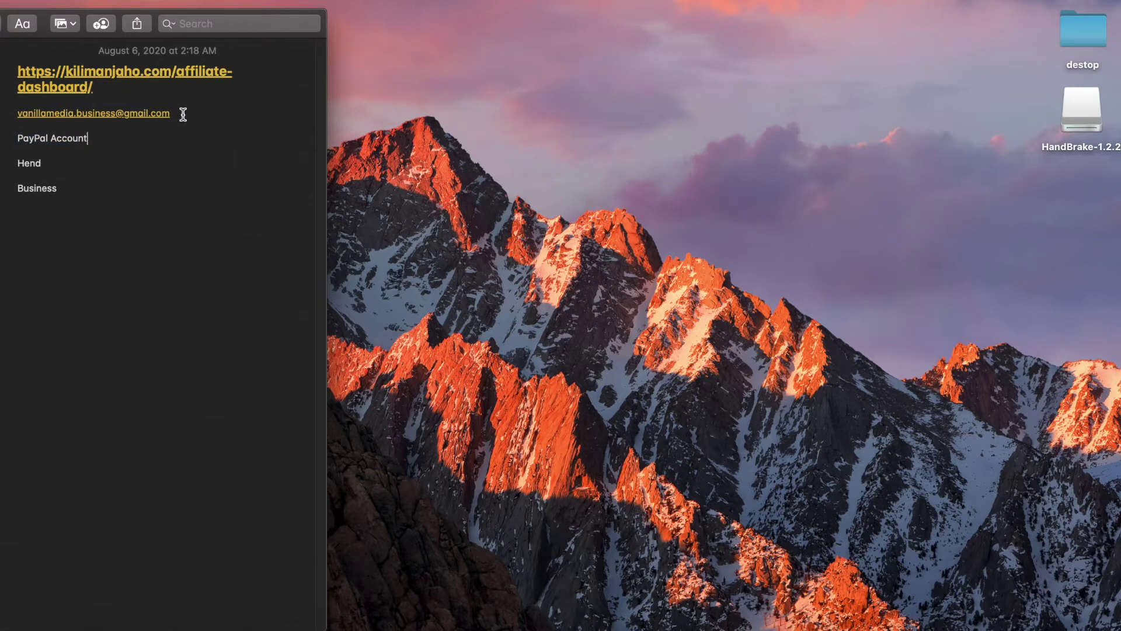
drag(180, 113, 13, 111)
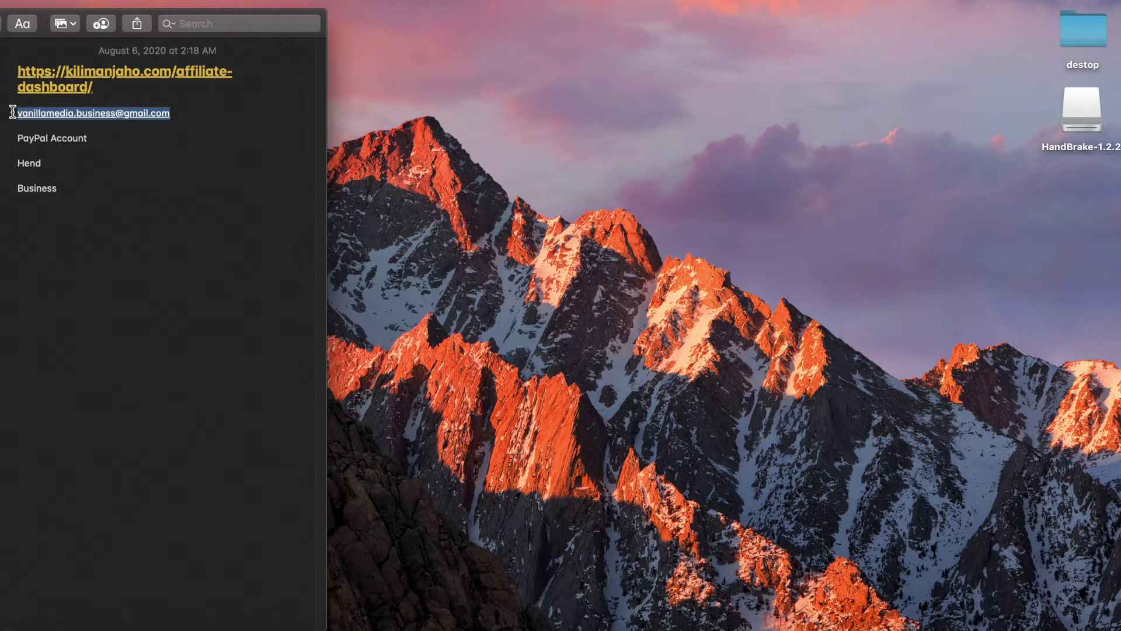
click(182, 115)
drag(183, 115, 100, 142)
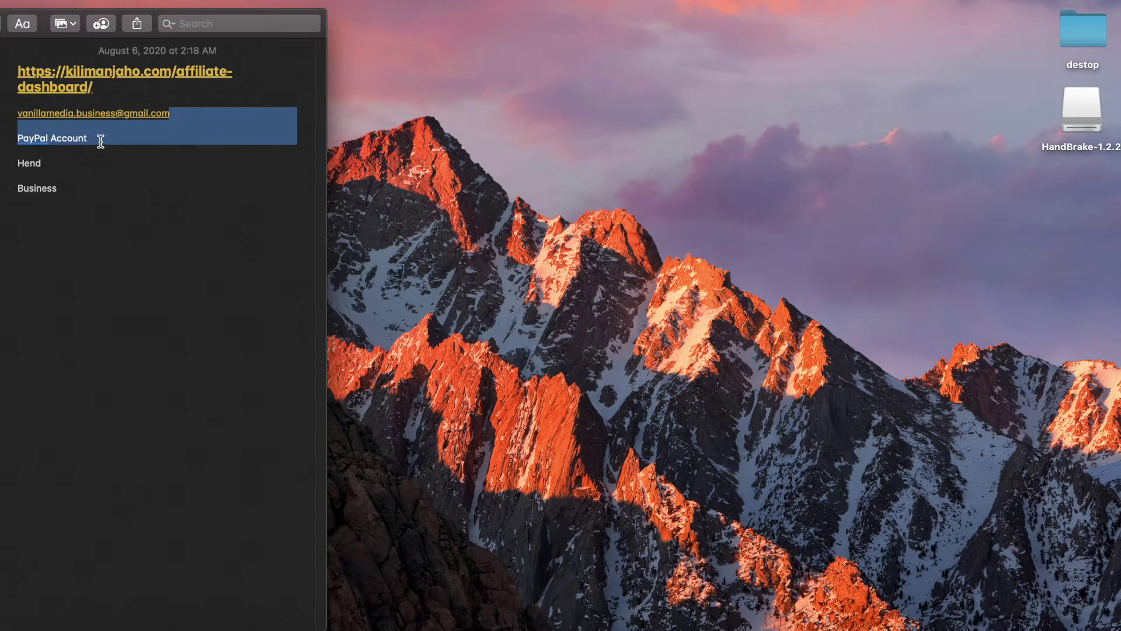
click(100, 140)
- Select the affiliate dashboard link in the note and switch to Google Chrome
drag(49, 164, 14, 162)
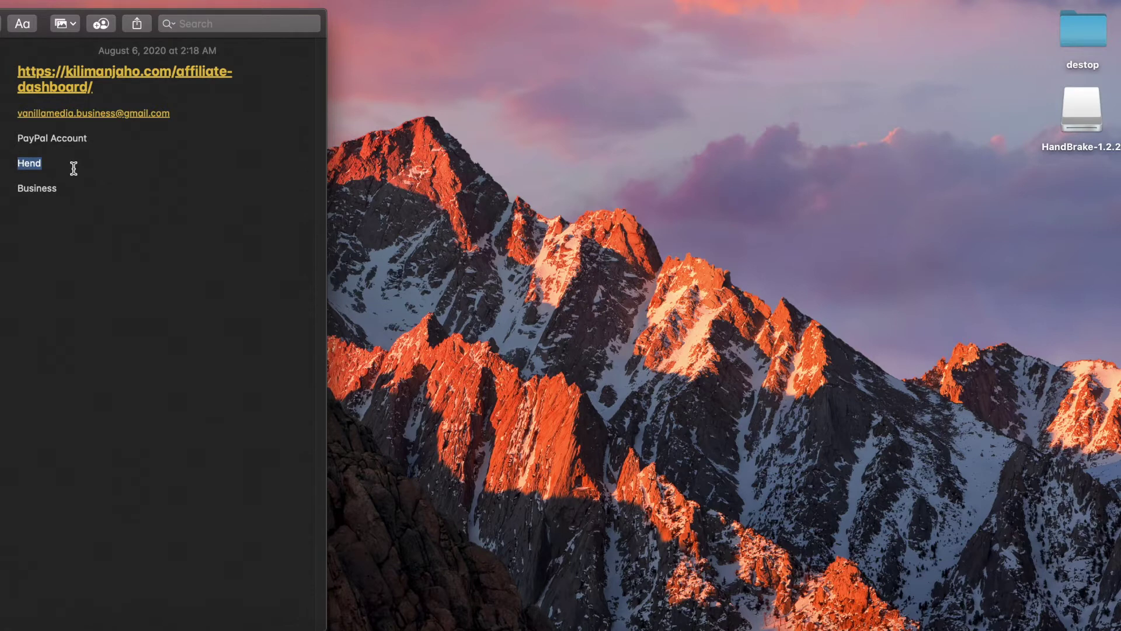
click(85, 187)
drag(104, 87, 17, 71)
key(super+c)
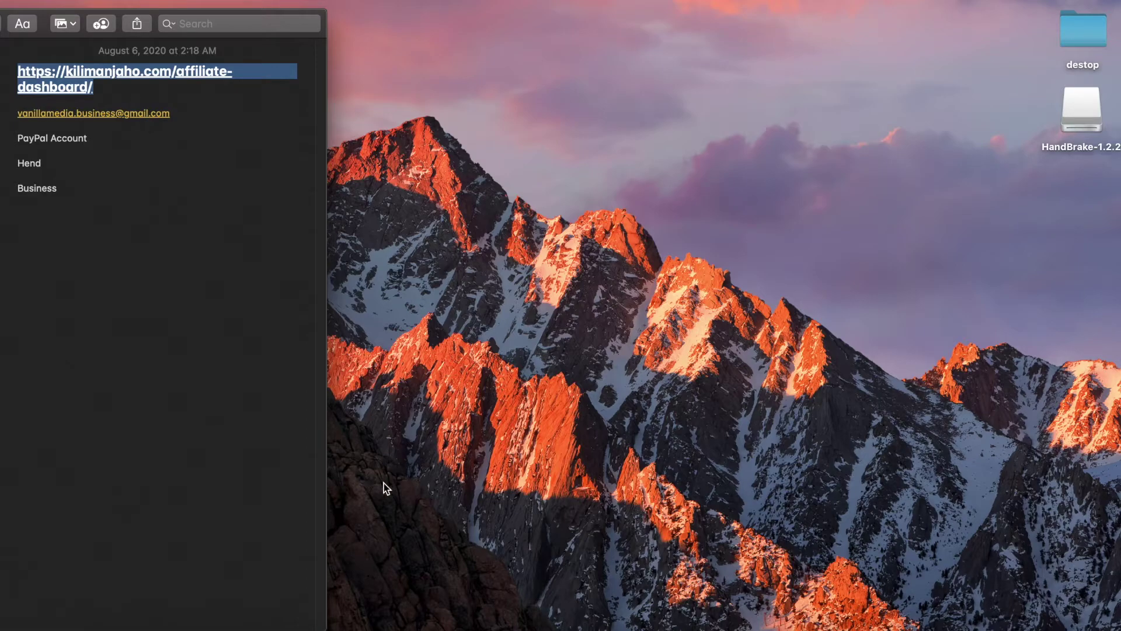
click(527, 627)
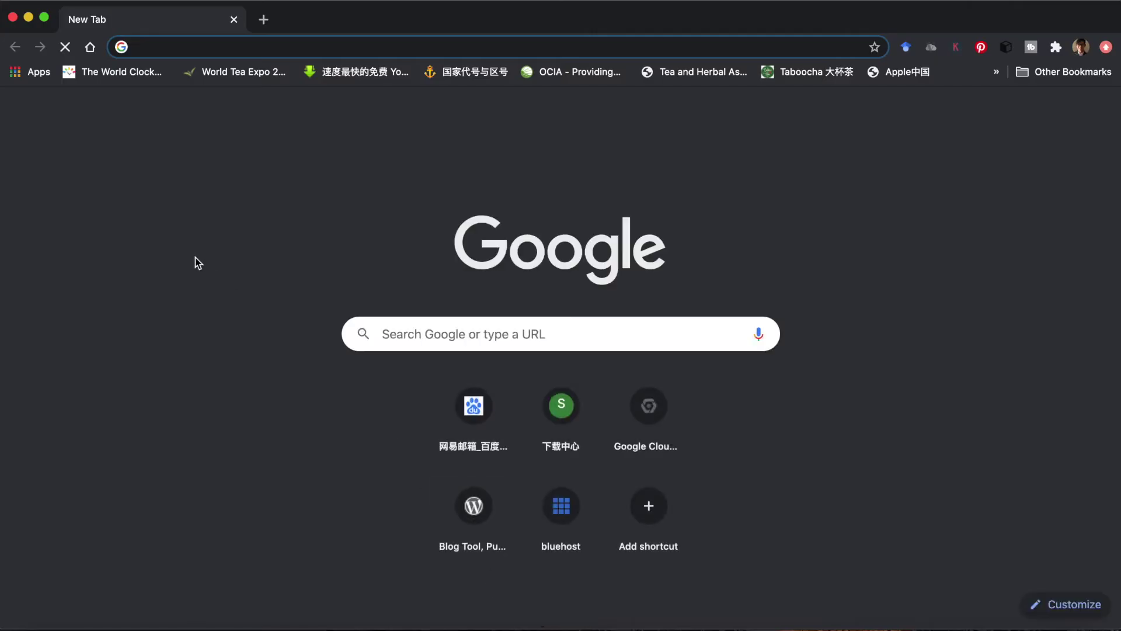
- Load the pasted affiliate dashboard link and delete the autofilled login username
key(super+v)
key(Return)
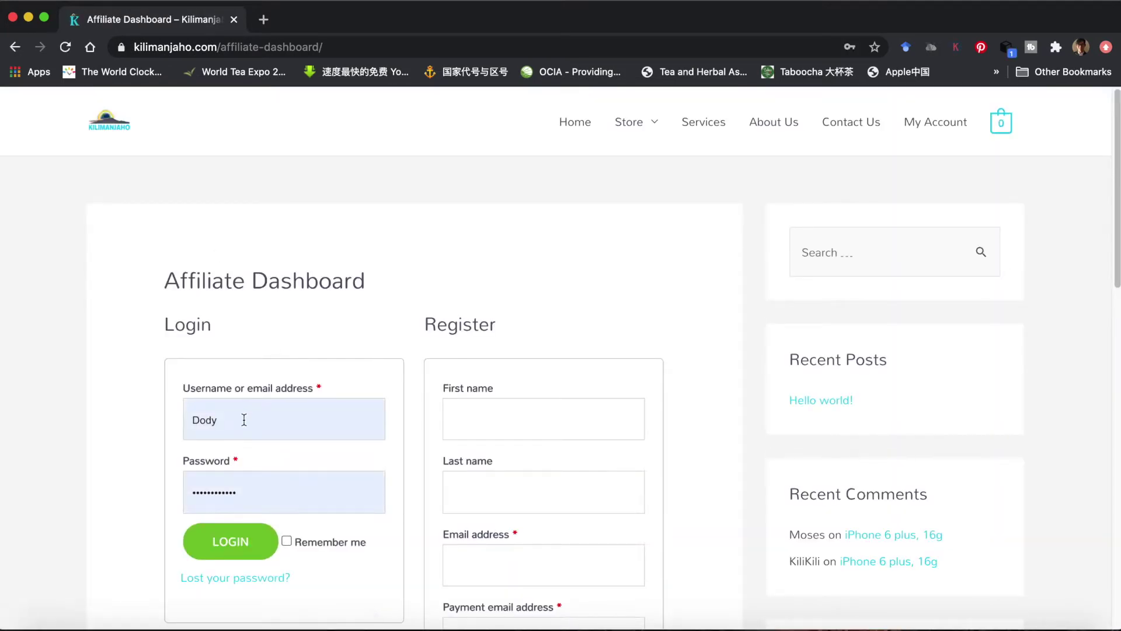
double_click(244, 419)
key(BackSpace)
click(167, 475)
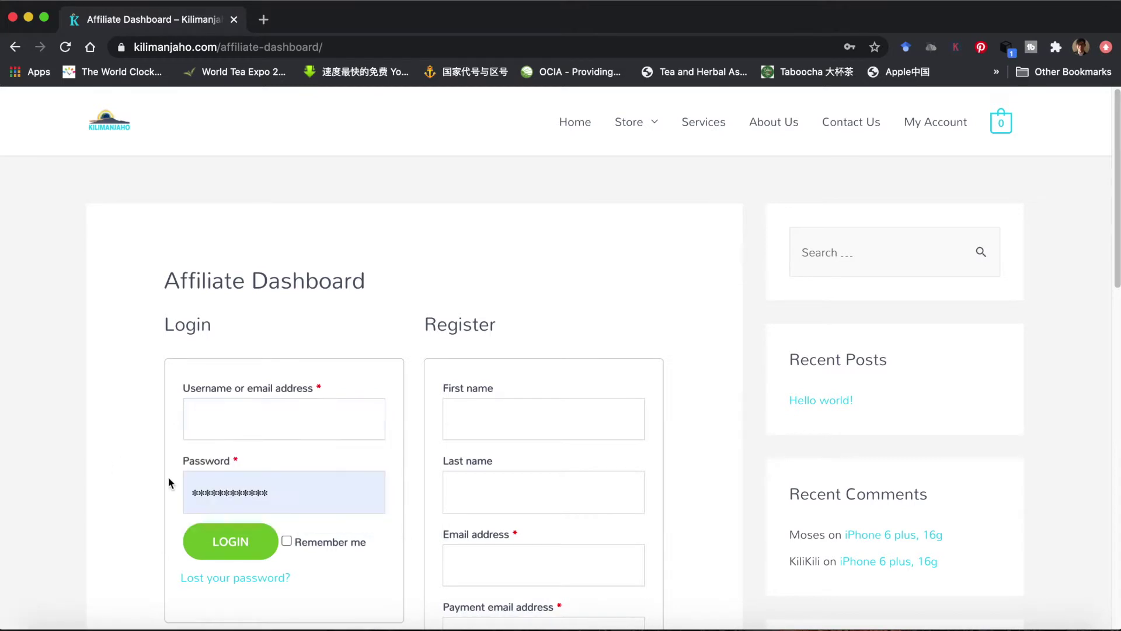
- Delete the autofilled login password and scroll down to the Register form
double_click(283, 493)
key(BackSpace)
click(128, 442)
scroll(128, 442, down, 1)
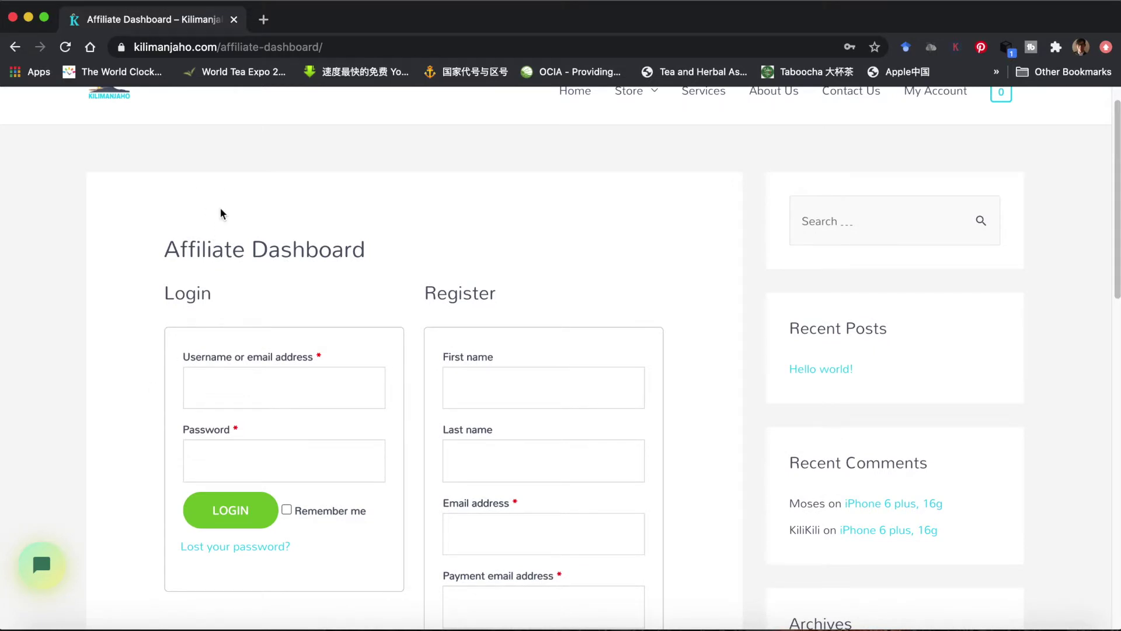
scroll(220, 212, up, 1)
scroll(590, 285, down, 5)
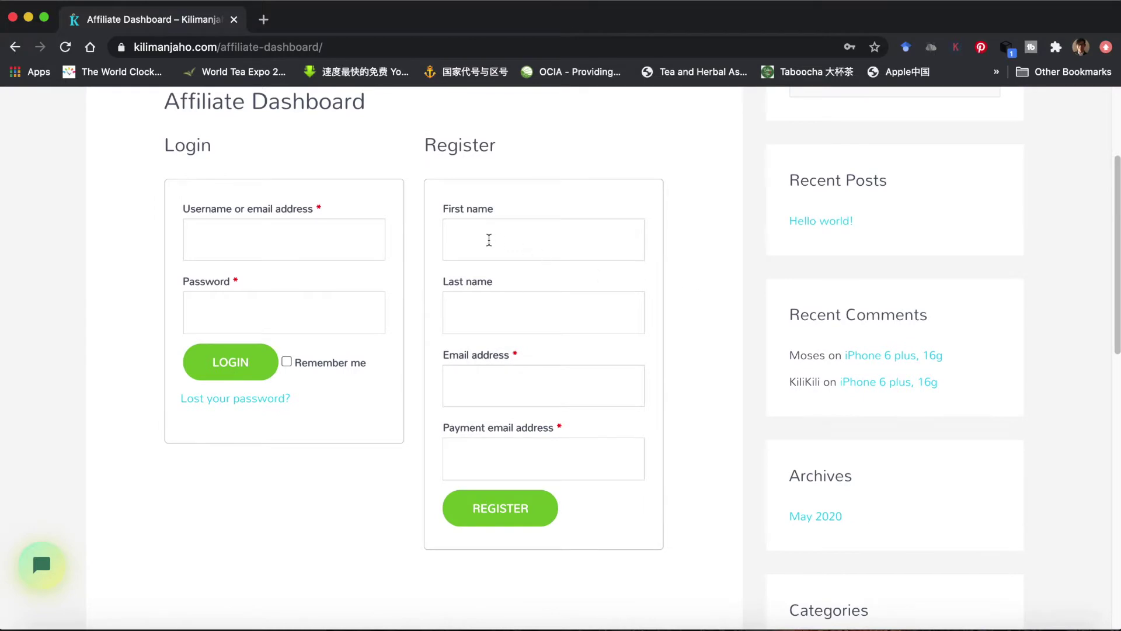
- Enter the registrant's first name and last name in the Register form
click(488, 240)
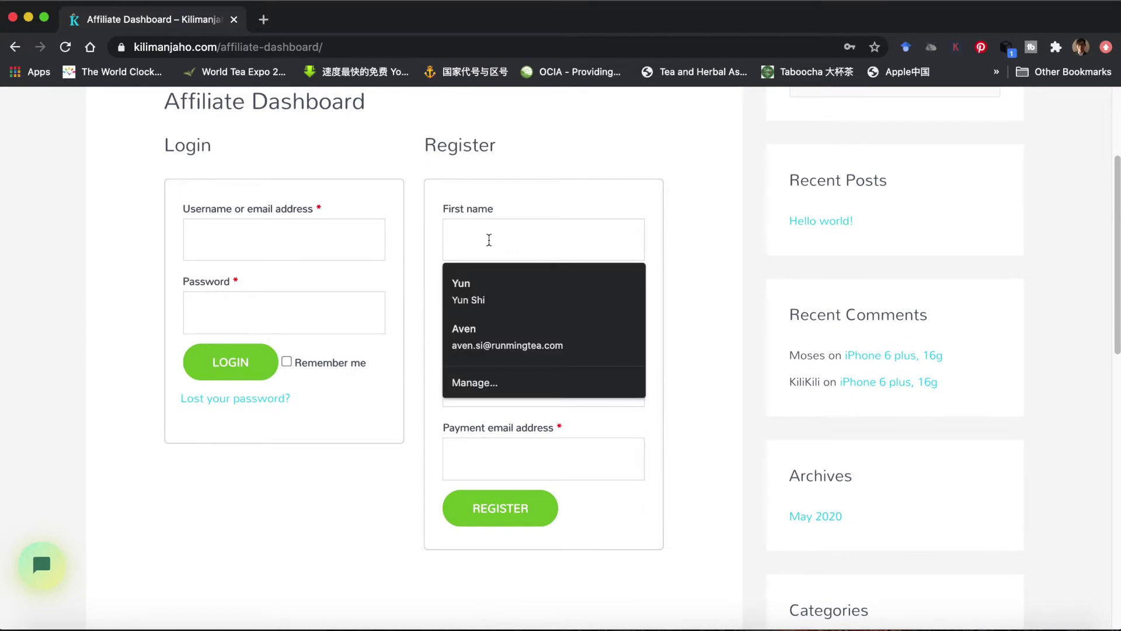
text(Hned)
key(BackSpace)
key(BackSpace)
key(BackSpace)
text(end)
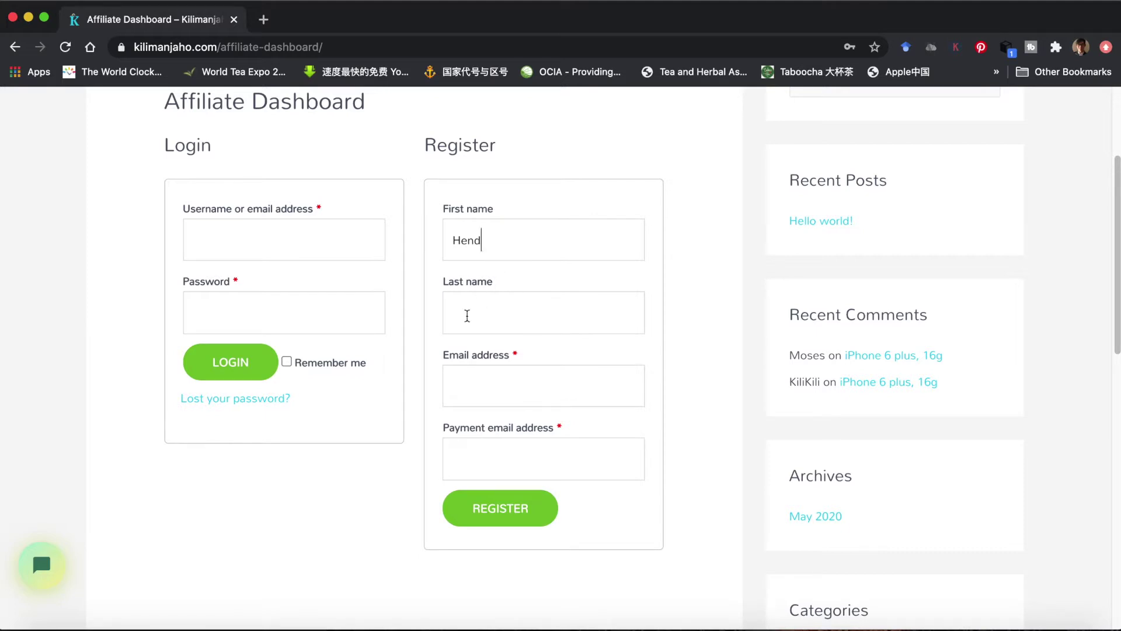
click(465, 316)
text(Business)
- Paste the email from Notes into the Email and Payment email fields and submit REGISTER
click(469, 373)
click(401, 473)
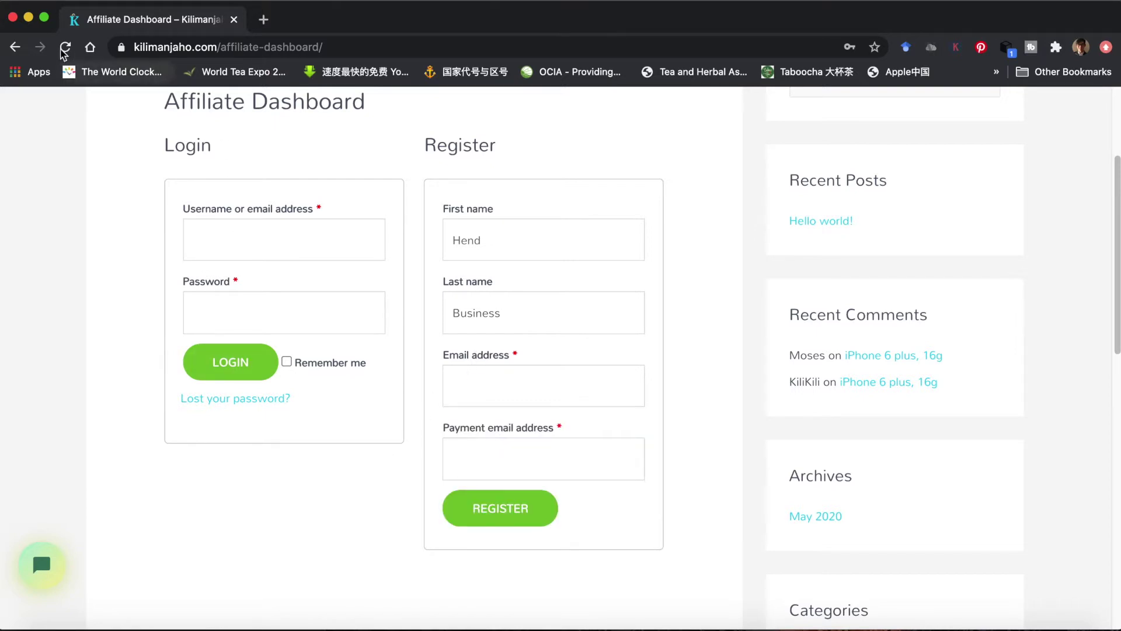
click(29, 17)
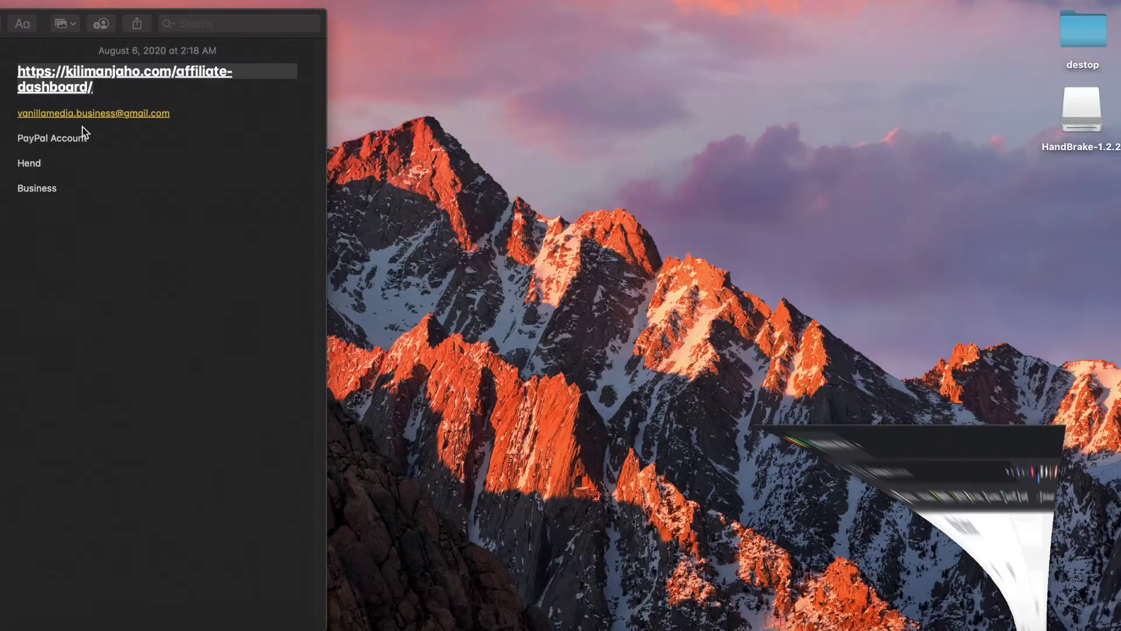
drag(182, 113, 13, 112)
key(super+c)
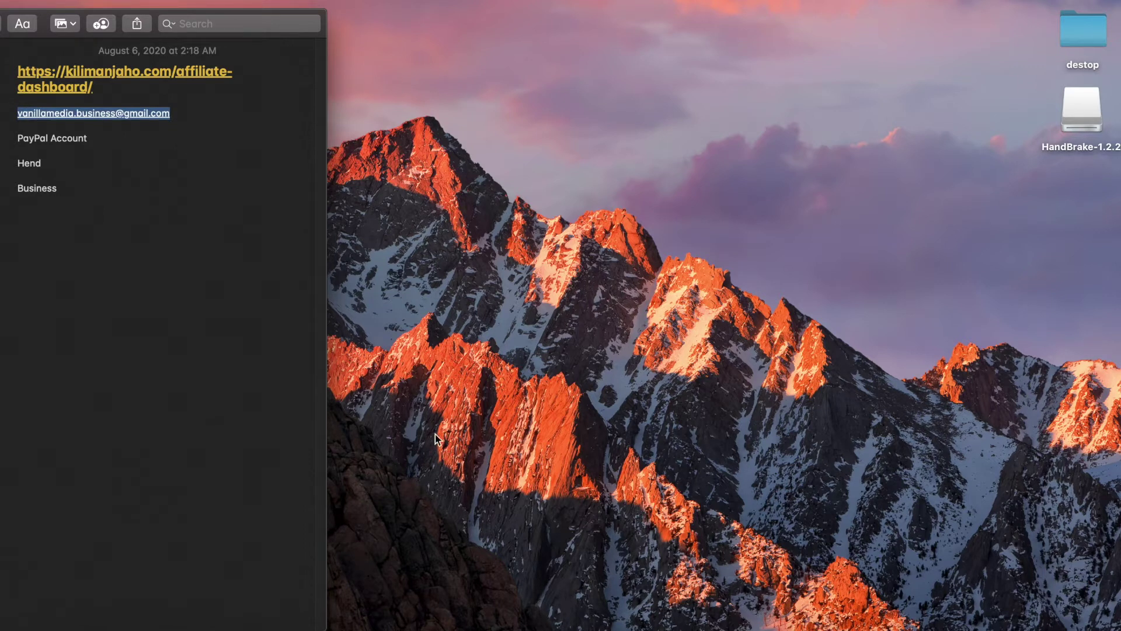
click(523, 624)
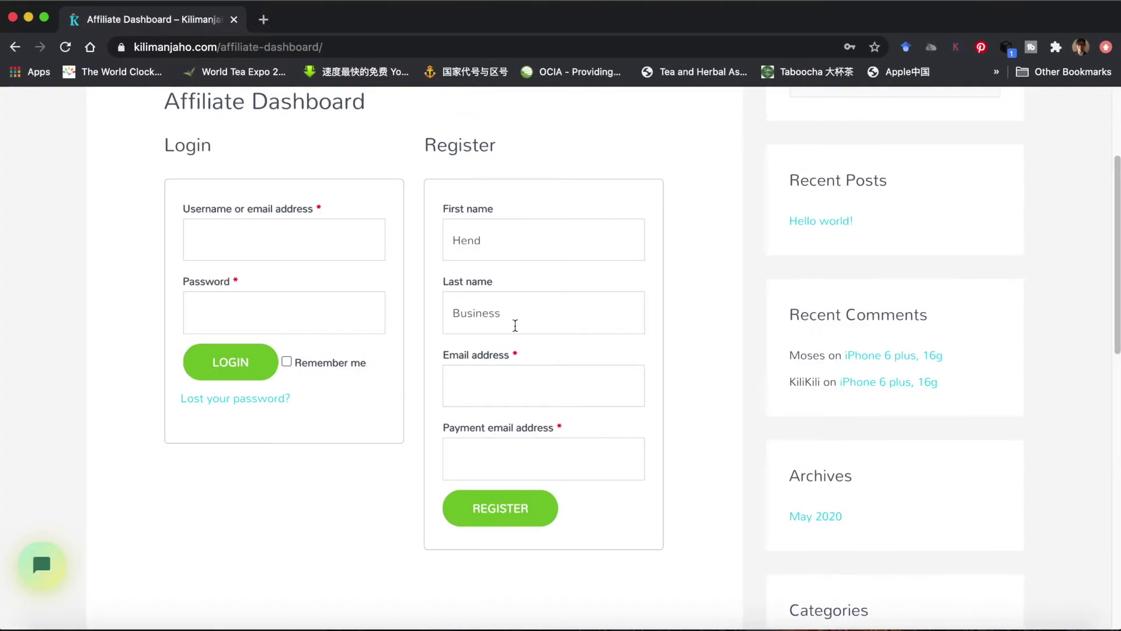
click(477, 392)
key(super+v)
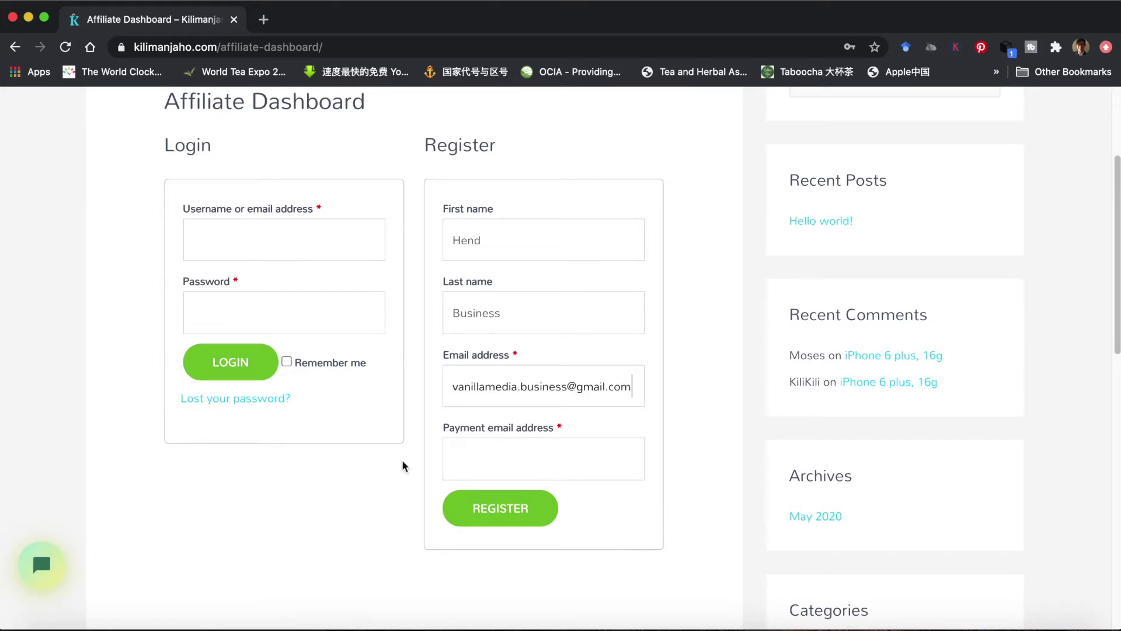
click(453, 458)
key(super+v)
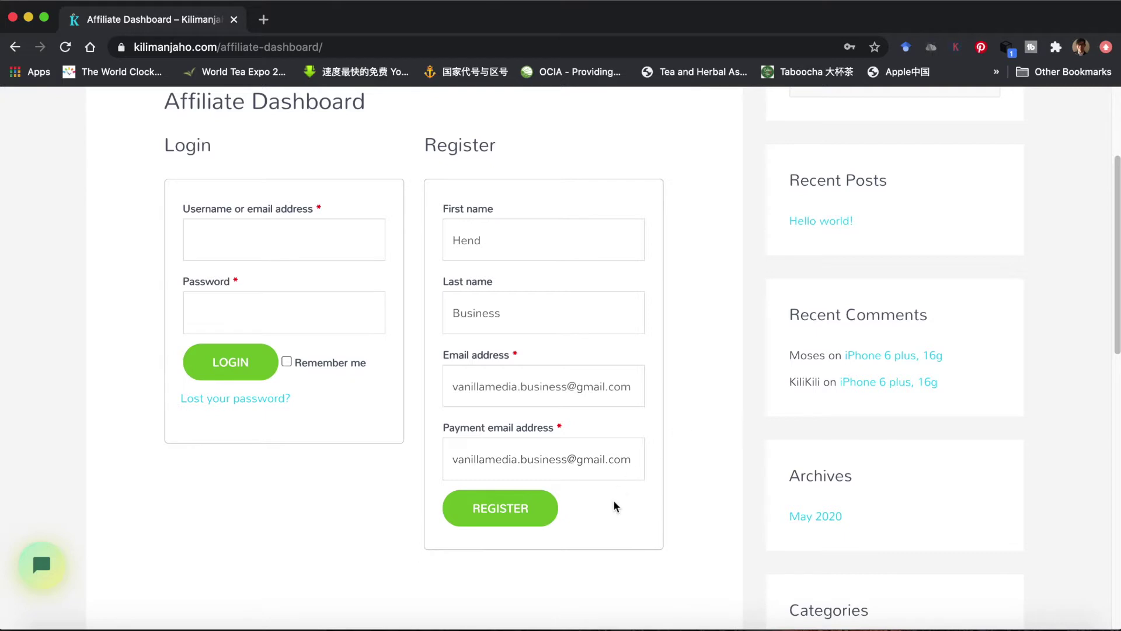
click(514, 511)
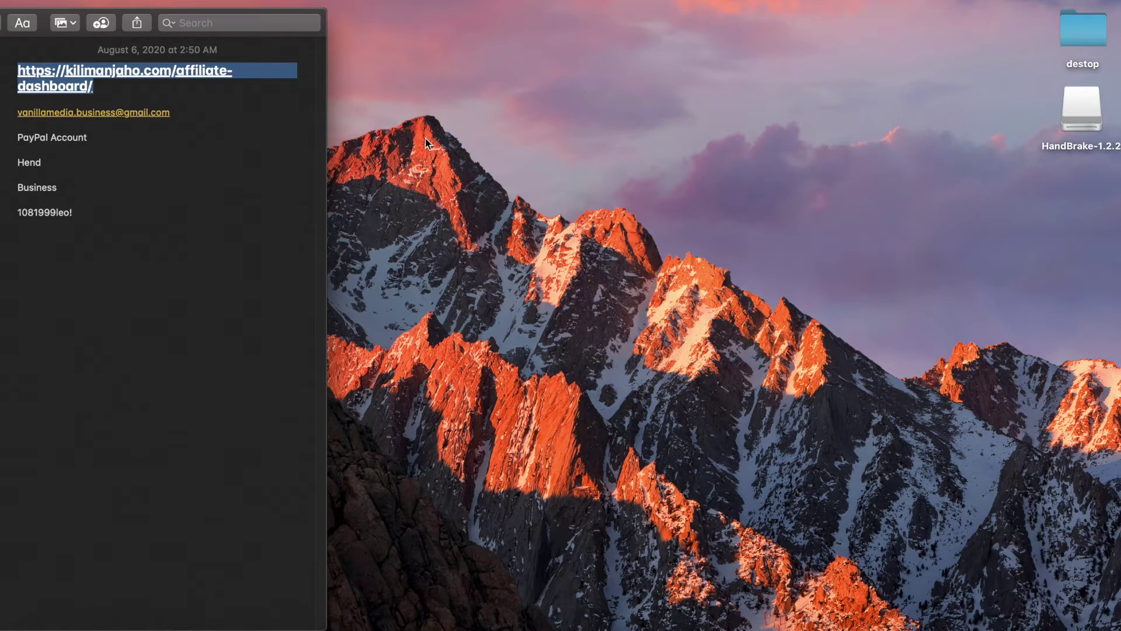
- Copy the dashboard link from the note and load it in a new Chrome tab
click(105, 88)
drag(104, 88, 5, 70)
key(super+c)
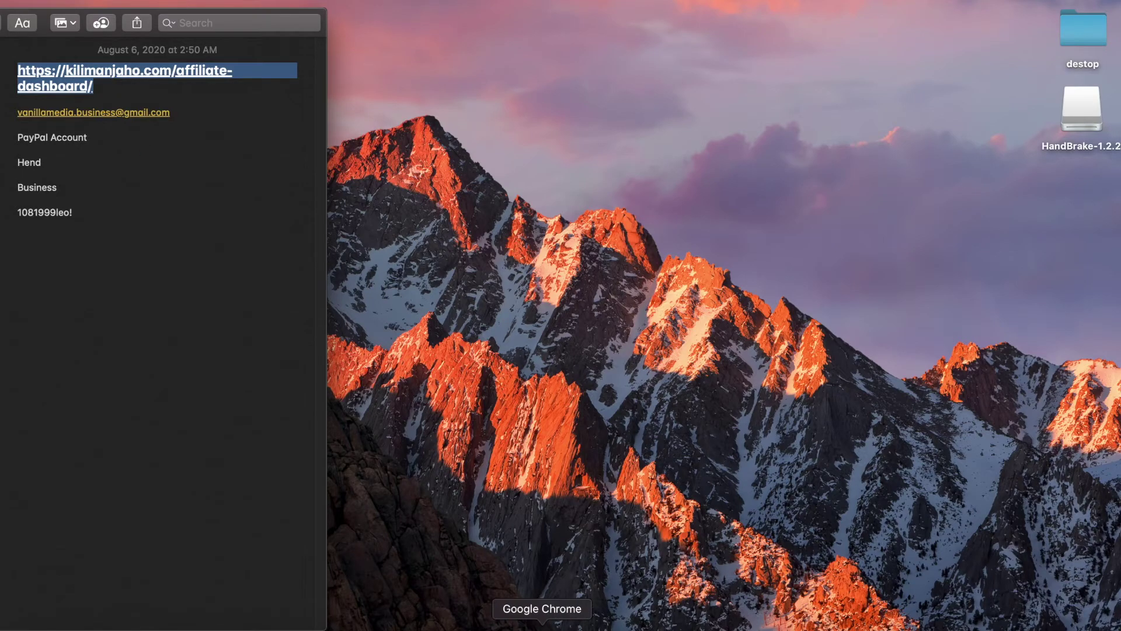
click(543, 626)
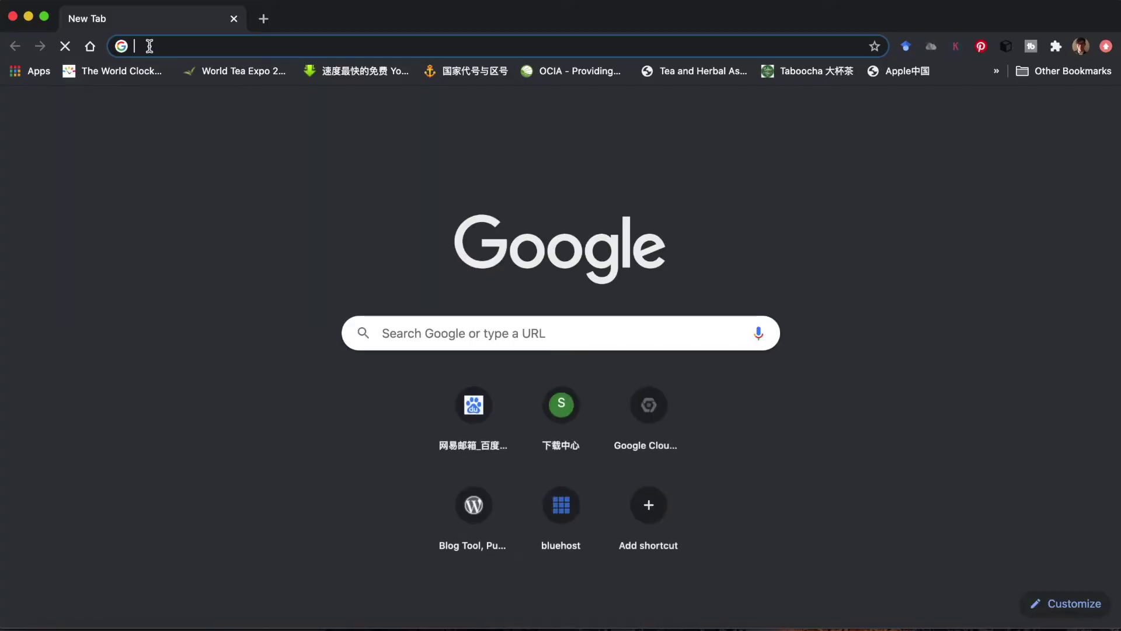
key(super+v)
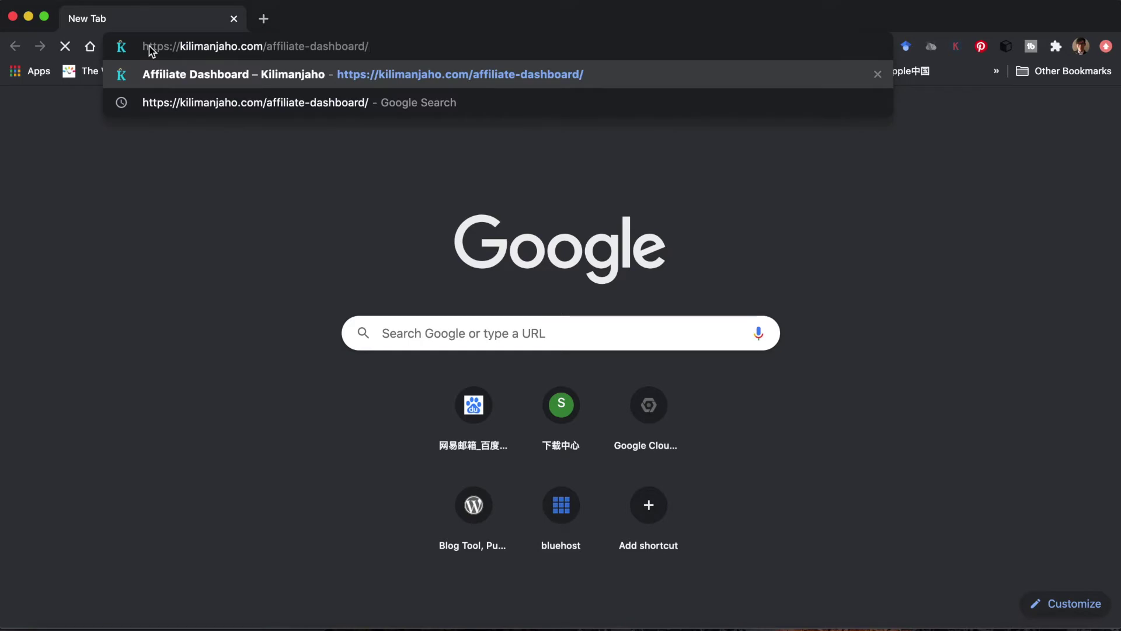
key(Return)
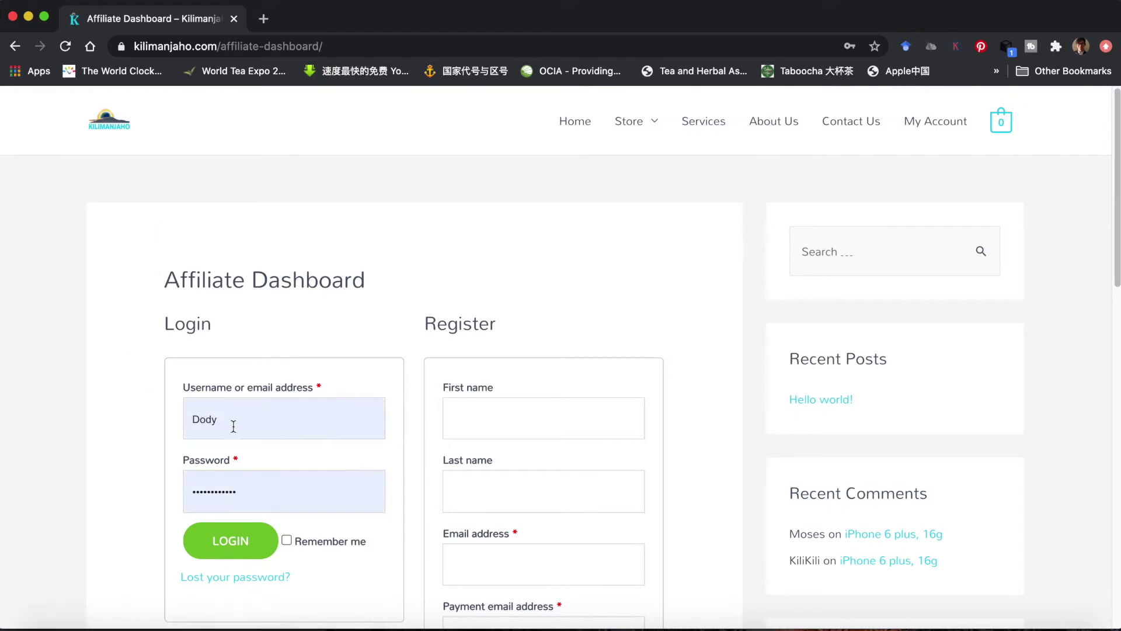
- Clear the autofilled login password and dismiss the saved-login suggestions
click(233, 426)
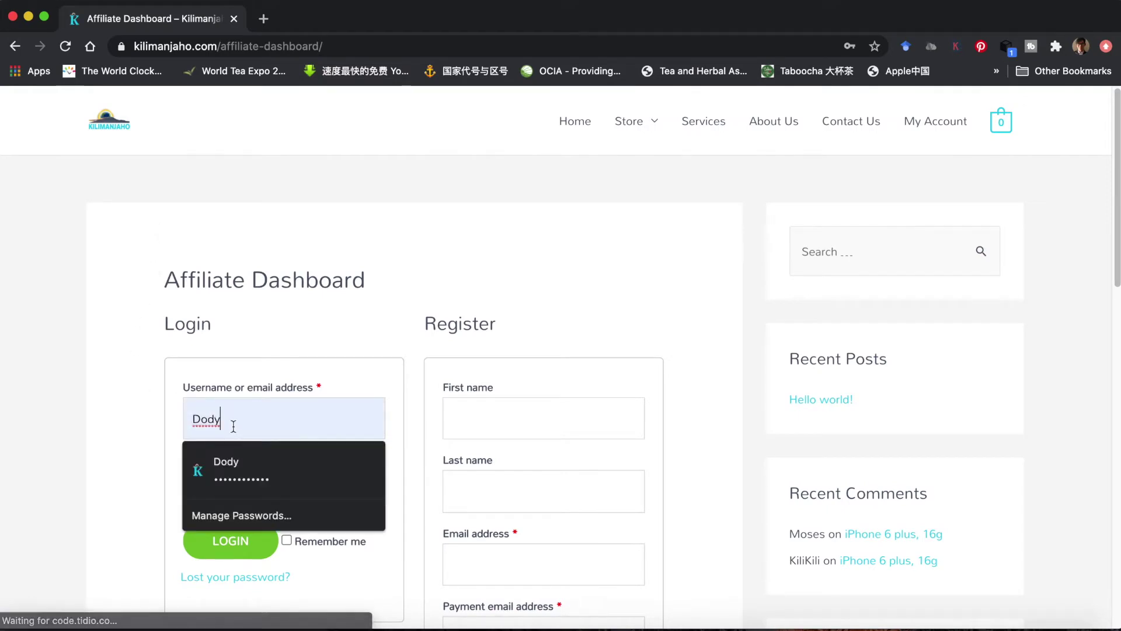
click(92, 473)
double_click(281, 495)
key(BackSpace)
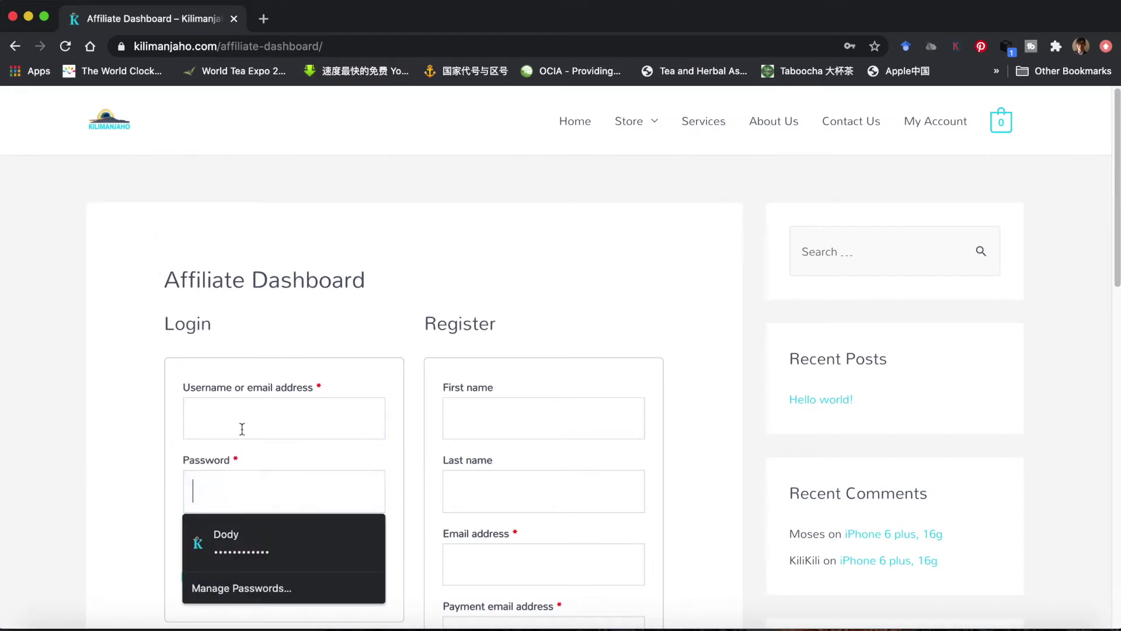
click(233, 425)
click(141, 418)
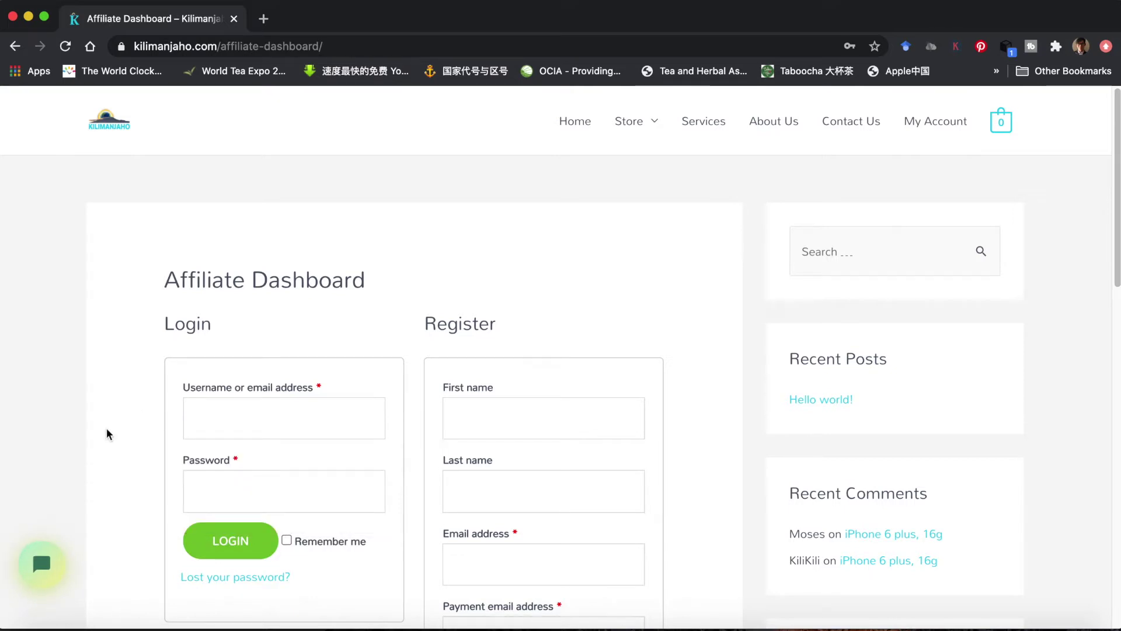
- Copy the email address from Notes and paste it into the Username field
click(256, 625)
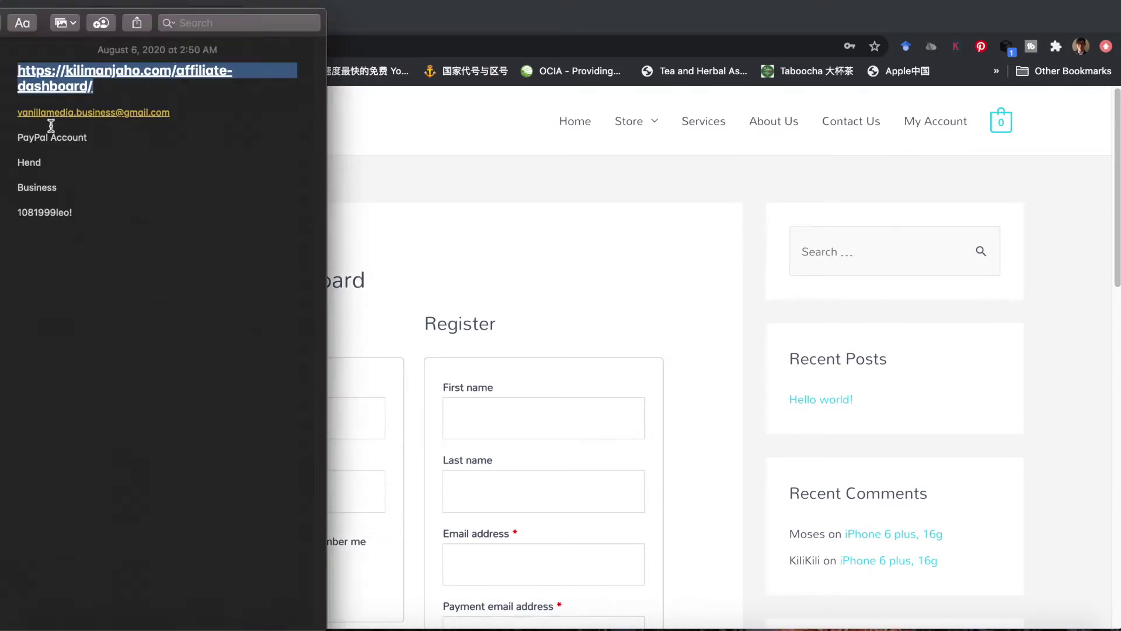
drag(172, 112, 7, 116)
key(super+c)
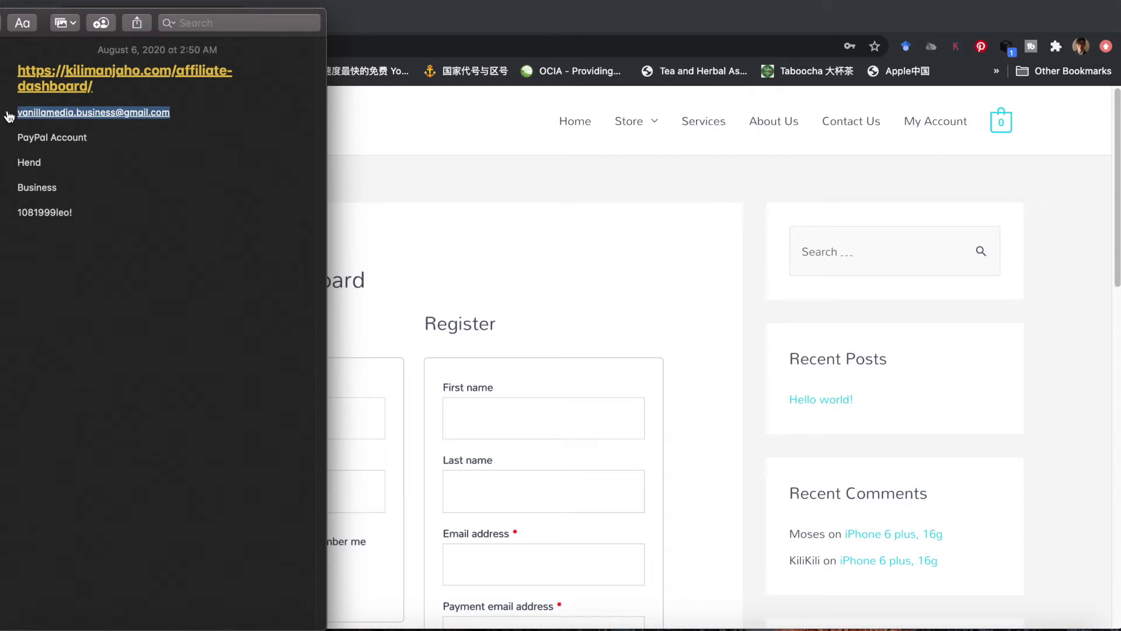
click(443, 270)
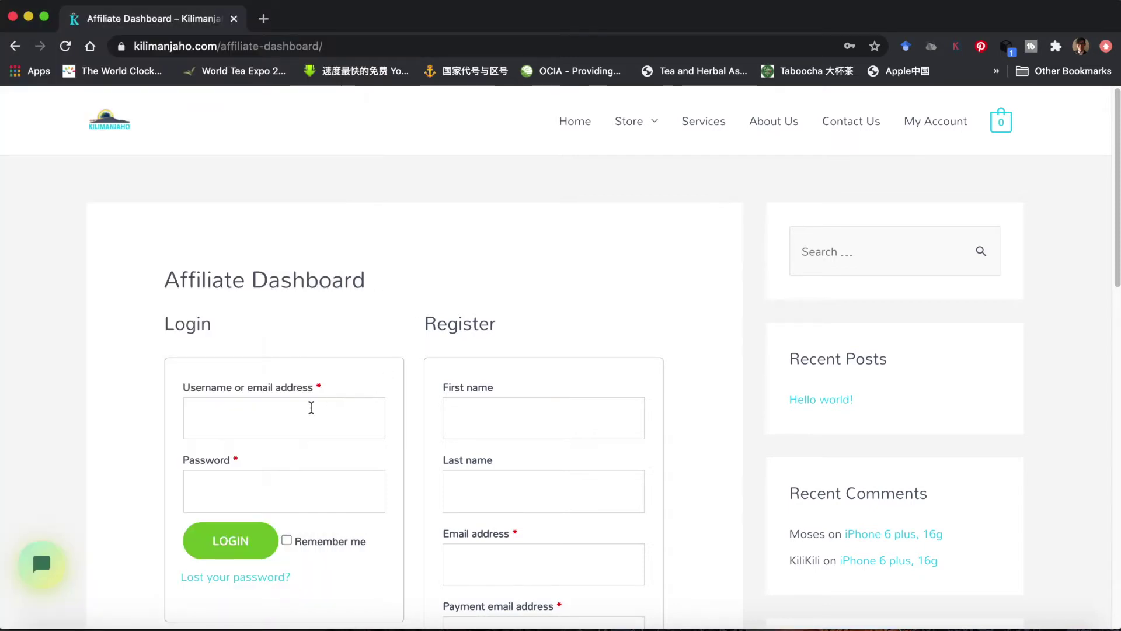
click(241, 413)
key(super+v)
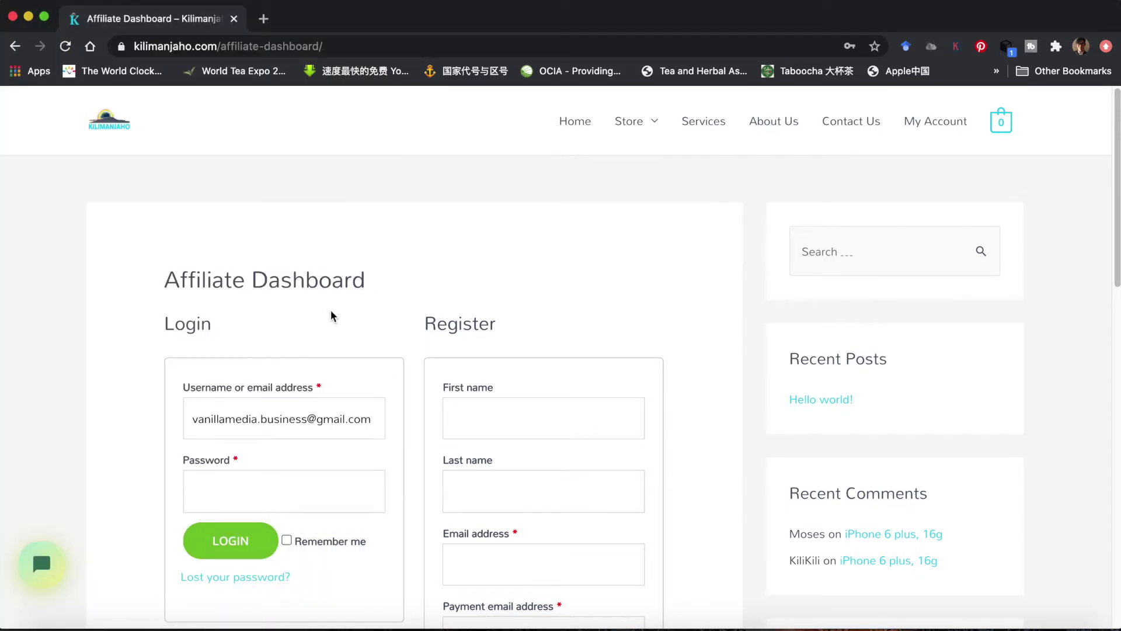
scroll(331, 320, down, 4)
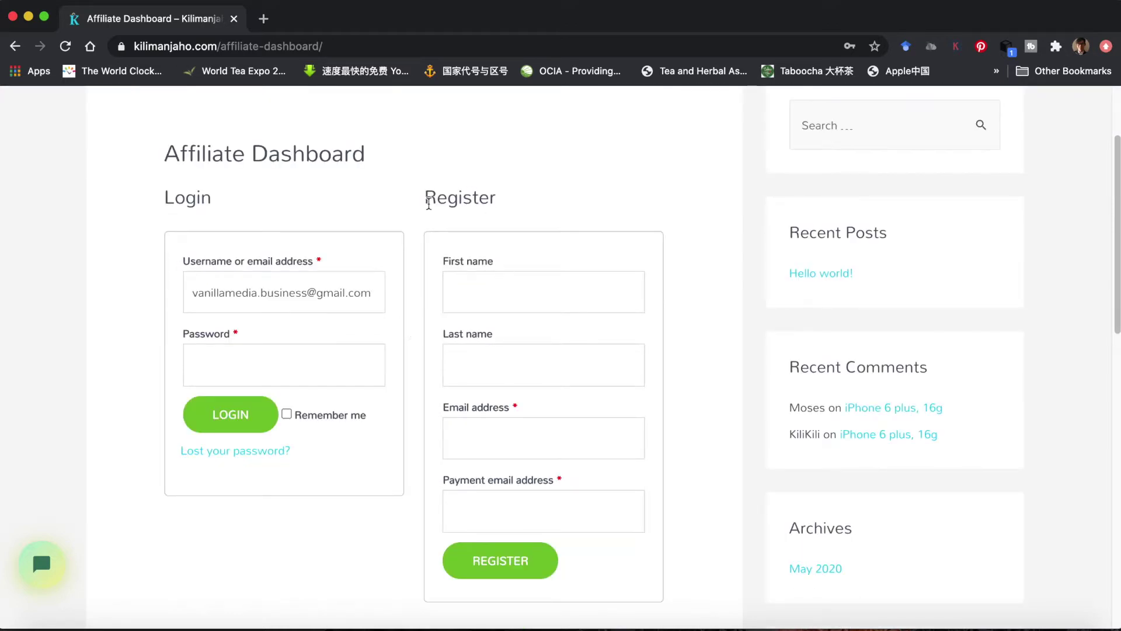
- Paste a password into the Password field, then clear it as incorrect
drag(425, 198, 503, 201)
click(209, 370)
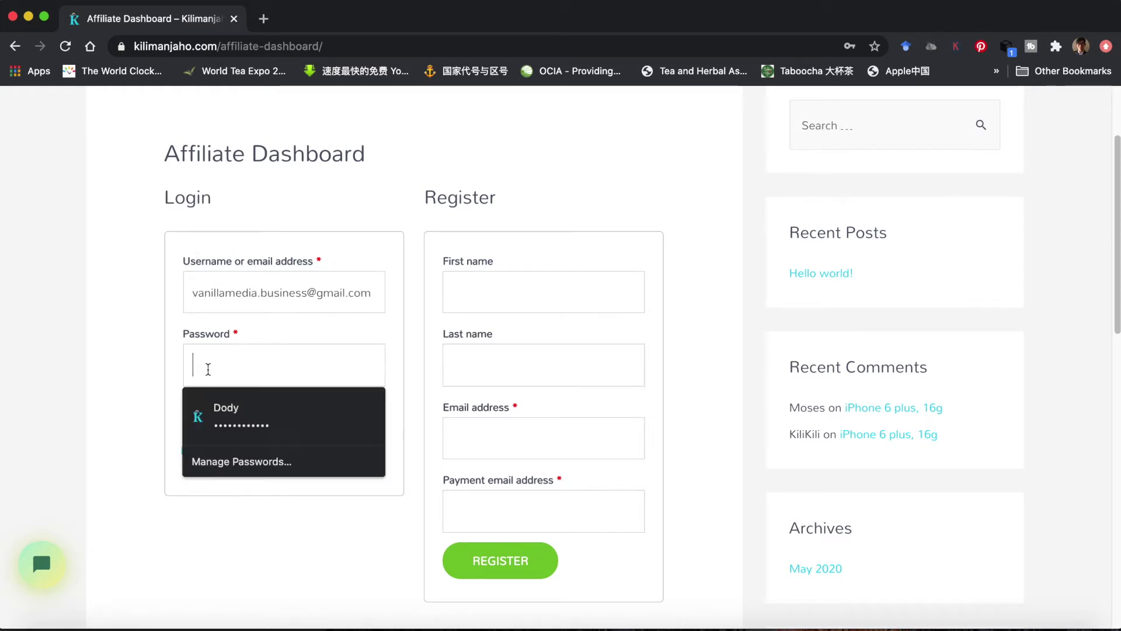
click(156, 374)
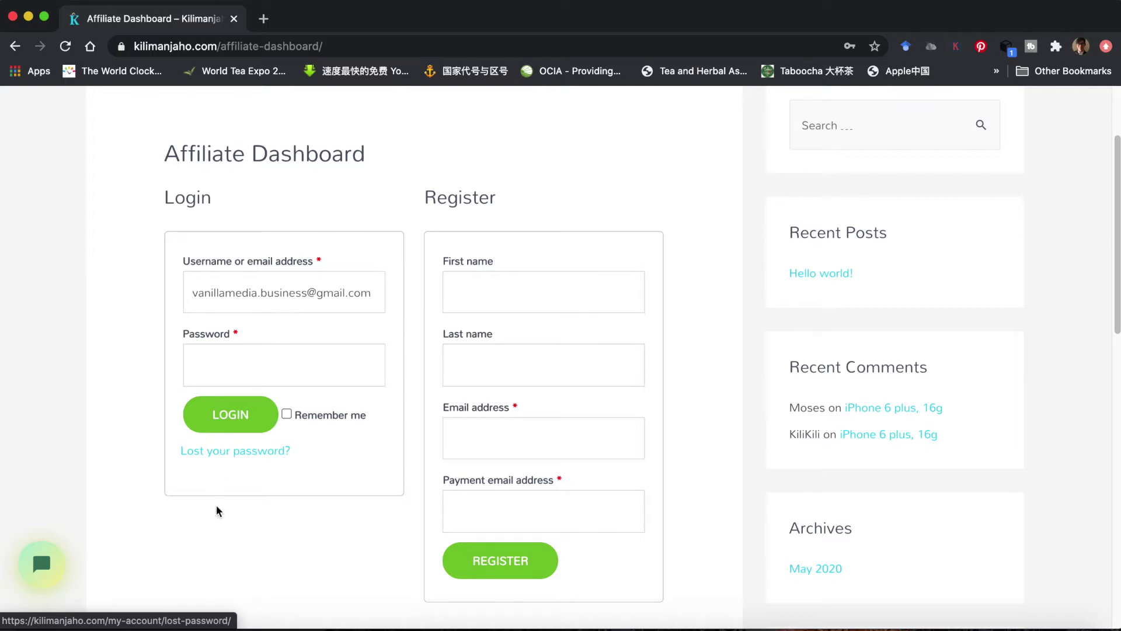
click(217, 367)
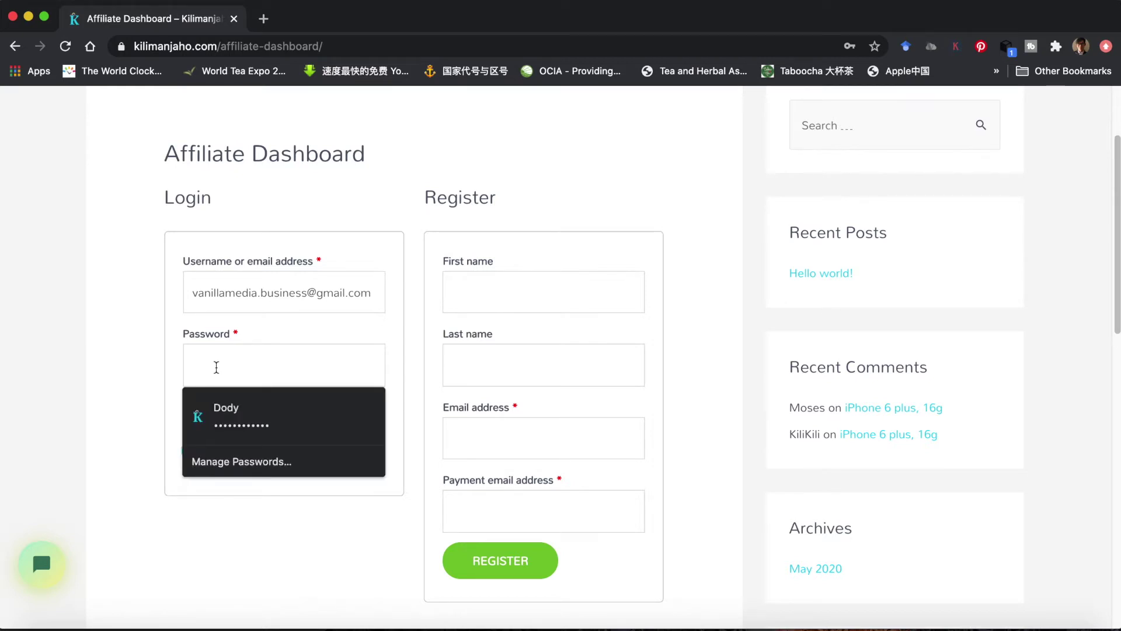
key(super+v)
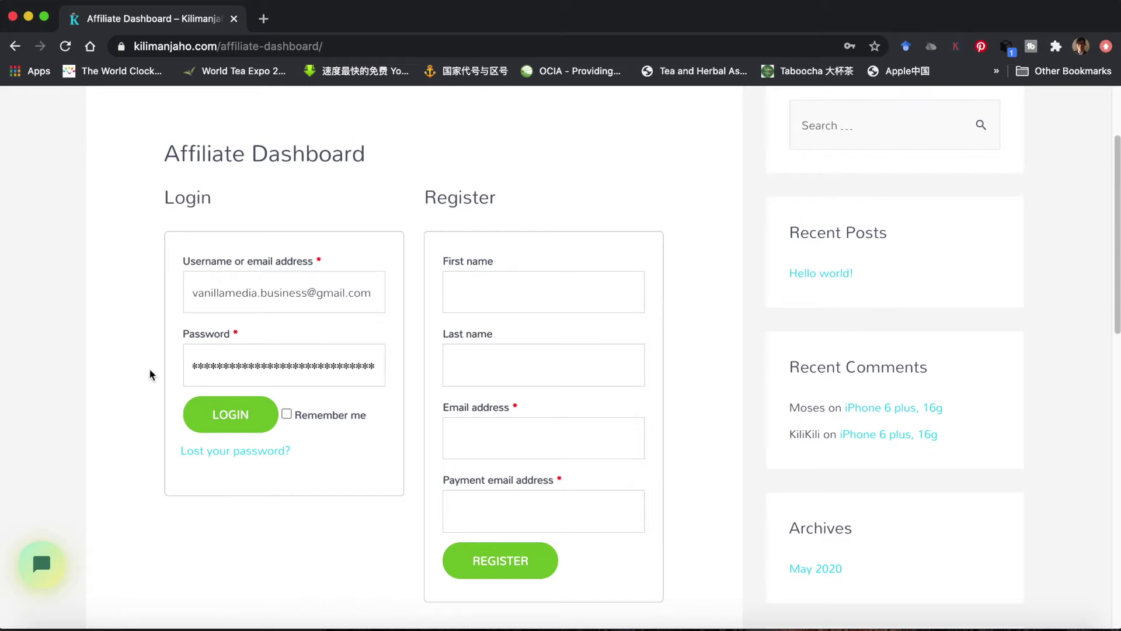
key(super+a)
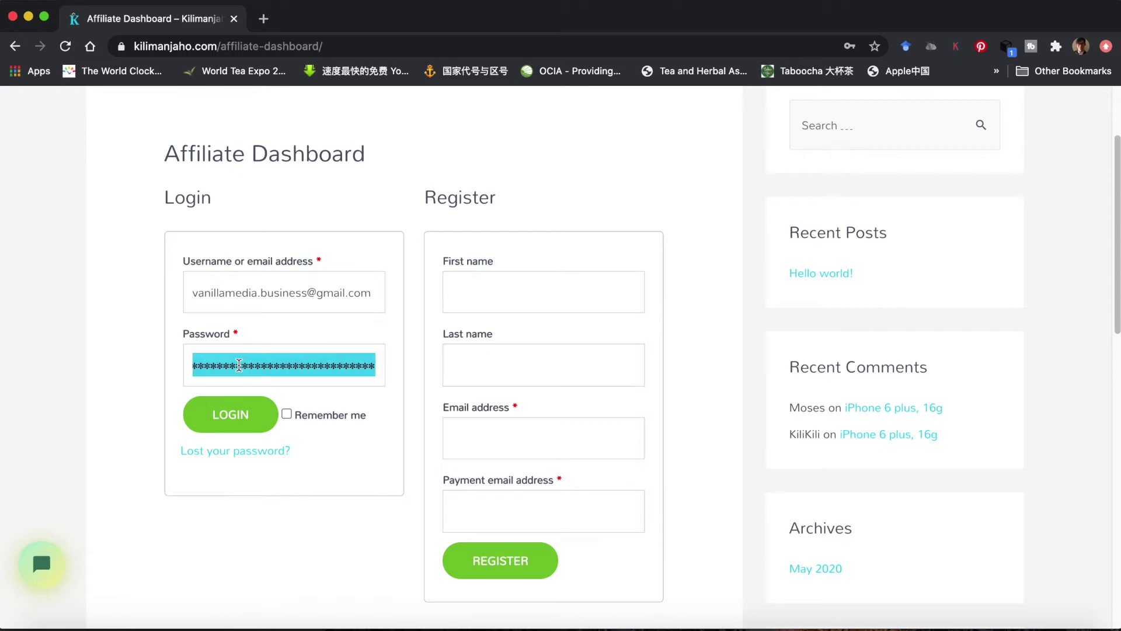
key(BackSpace)
- Copy the stored password from Notes and paste it into the Password field
click(251, 622)
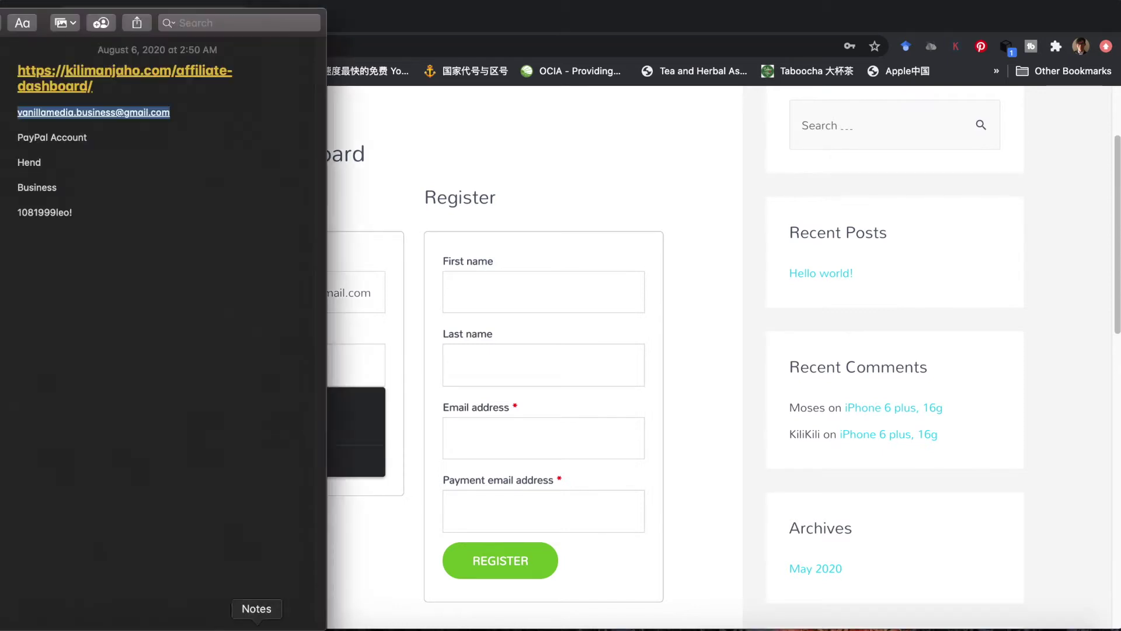
click(116, 251)
drag(78, 213, 16, 212)
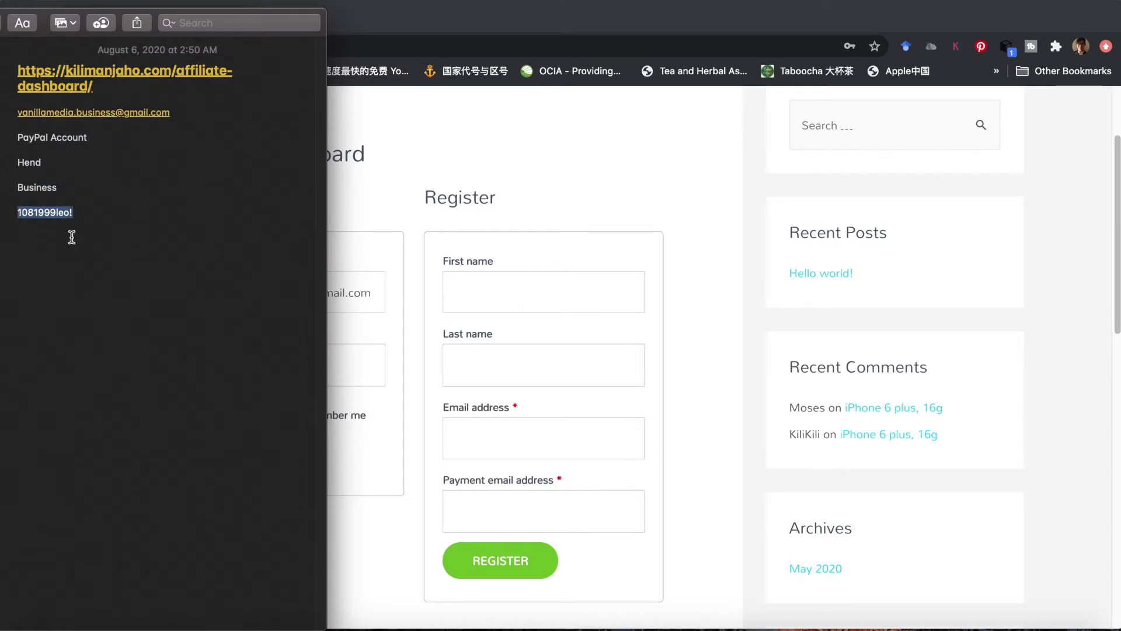
click(351, 221)
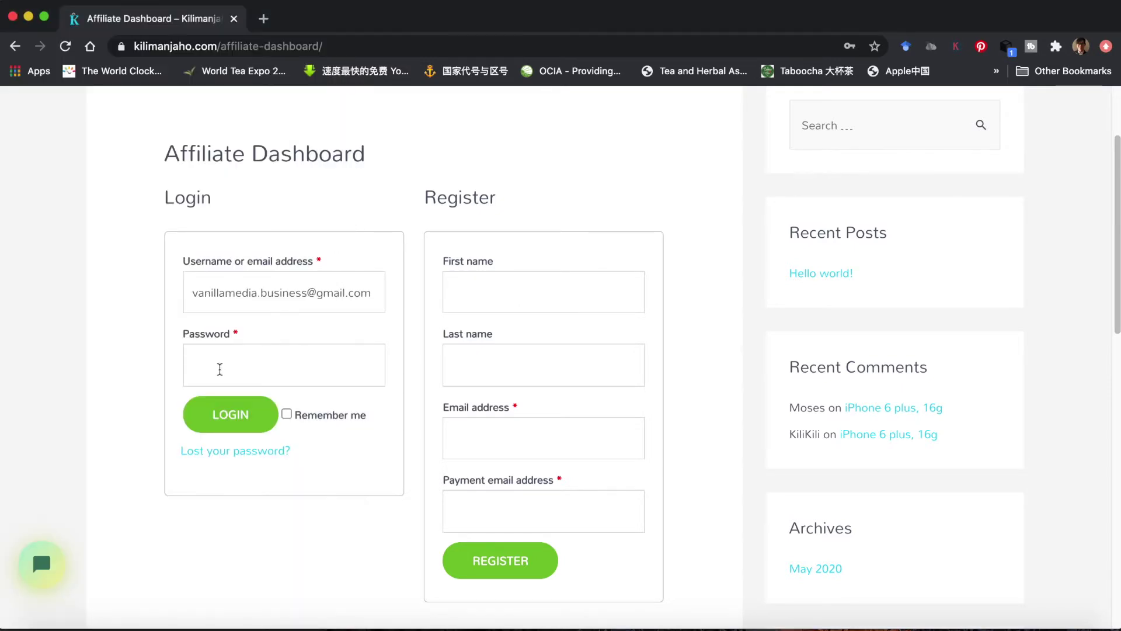
key(super+v)
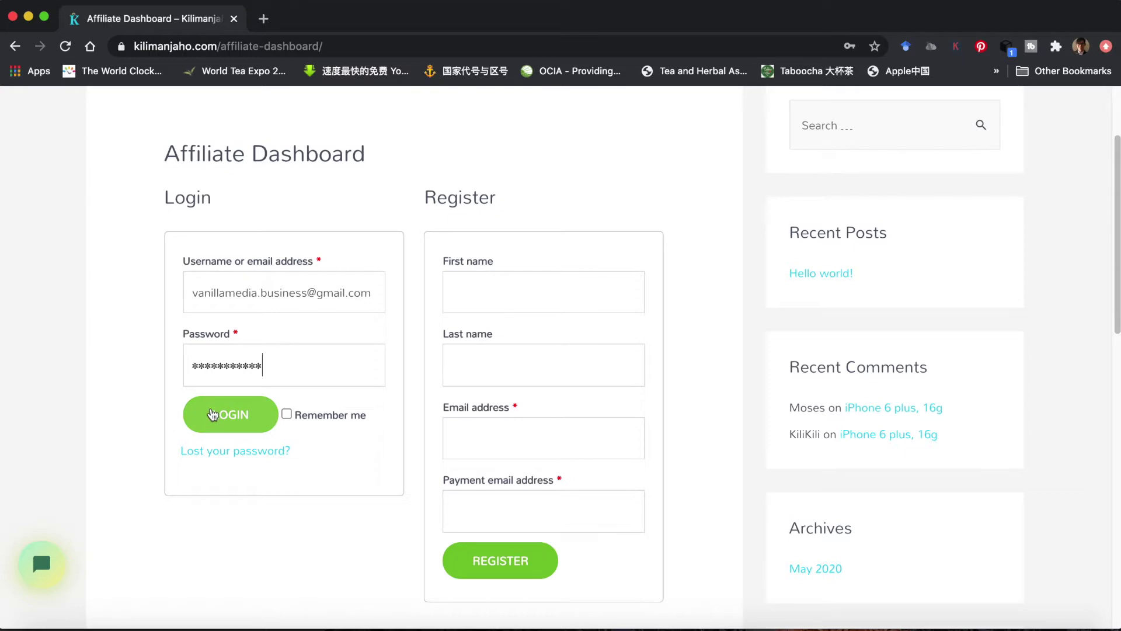
- Log in to the affiliate dashboard and choose Never for saving the password
click(228, 420)
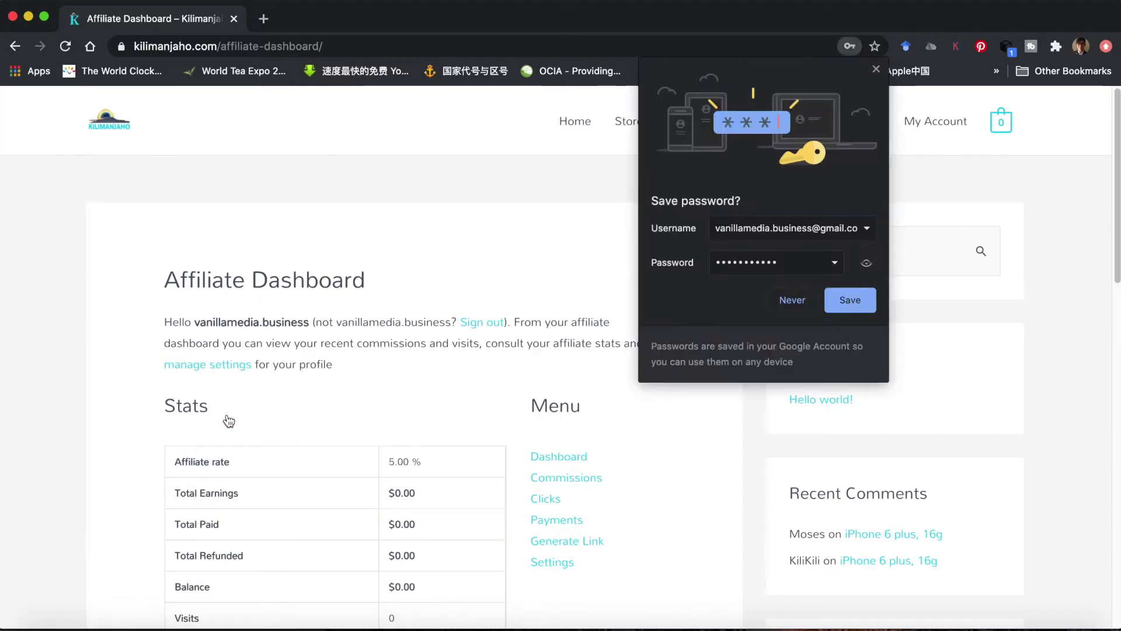
click(792, 300)
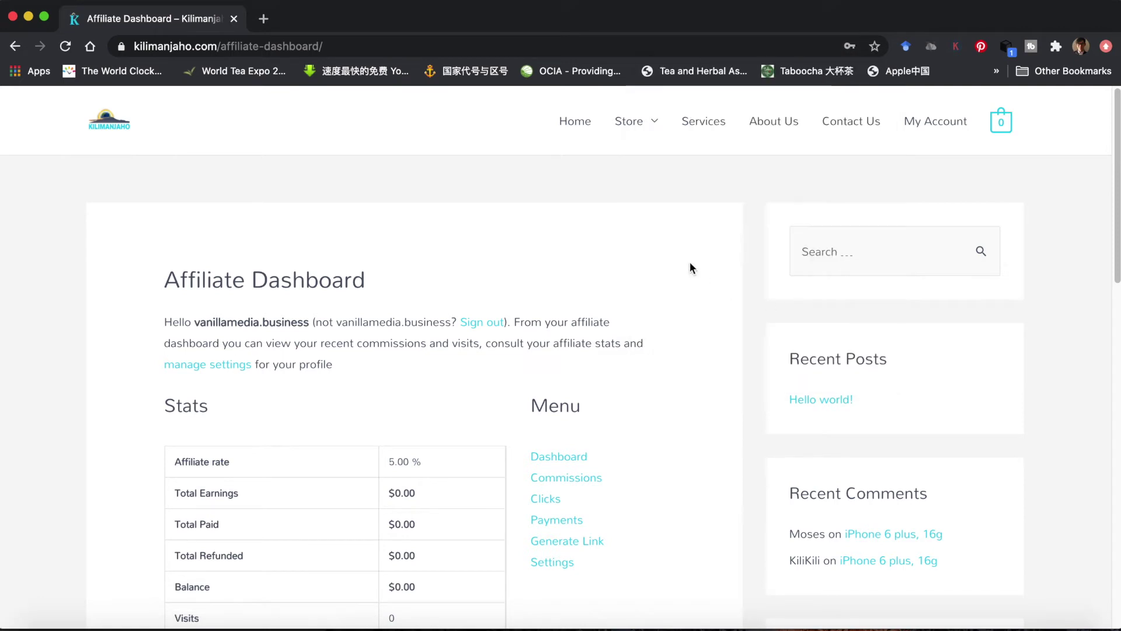
scroll(690, 263, down, 4)
scroll(689, 268, up, 1)
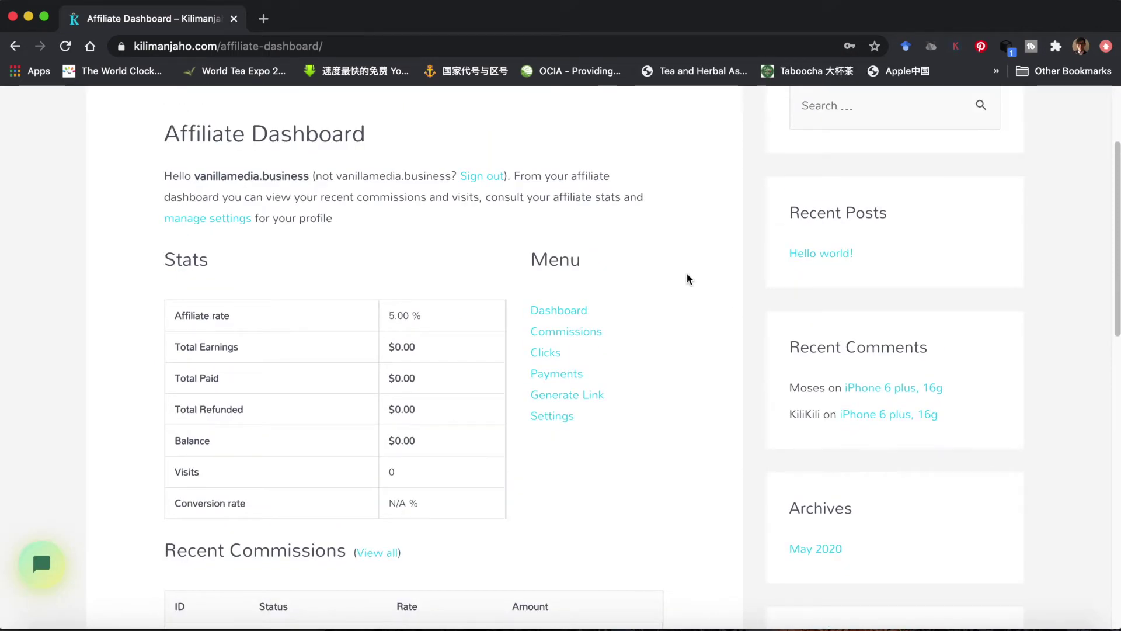
- Review the Dashboard stats: 5.00% affiliate rate, $0.00 earnings, no commissions or clicks
click(572, 316)
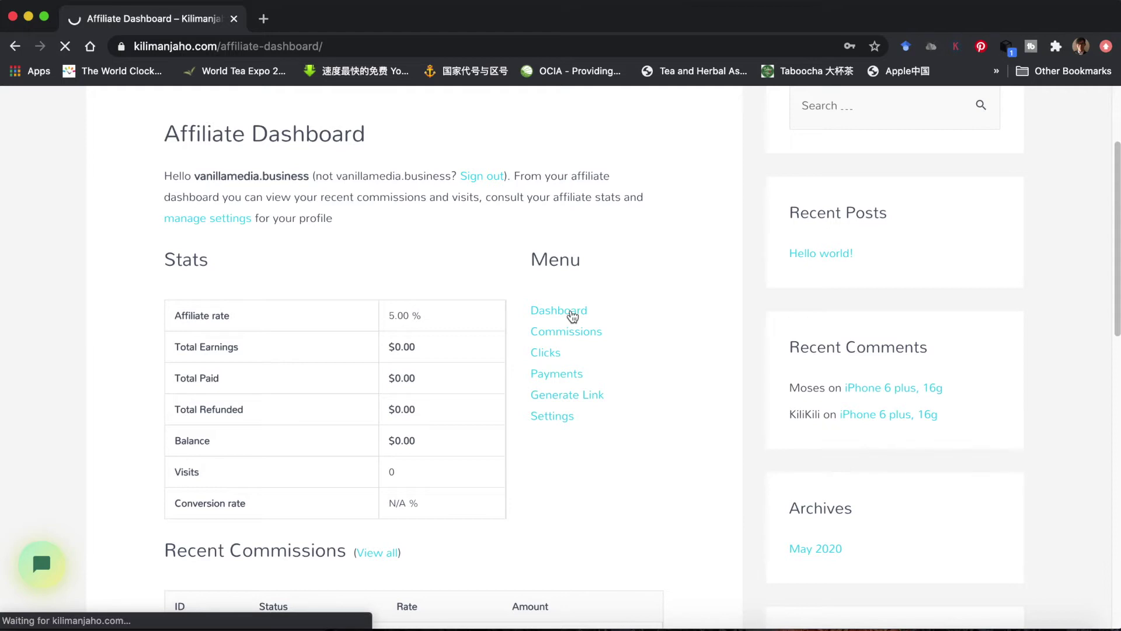
scroll(612, 311, down, 3)
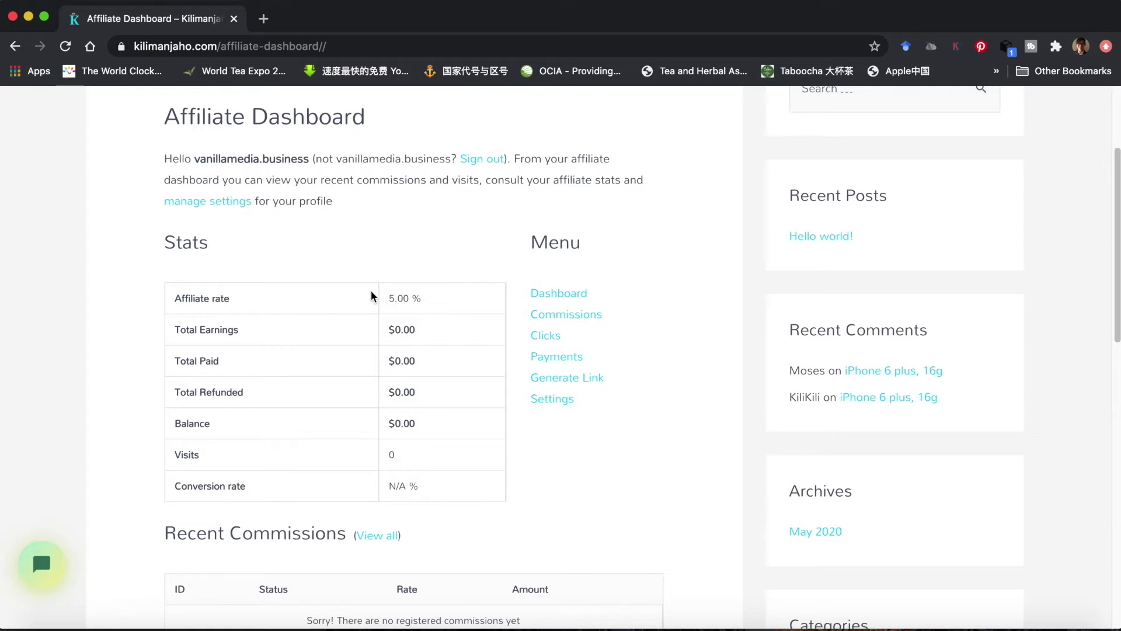
double_click(389, 299)
click(464, 310)
scroll(525, 312, down, 3)
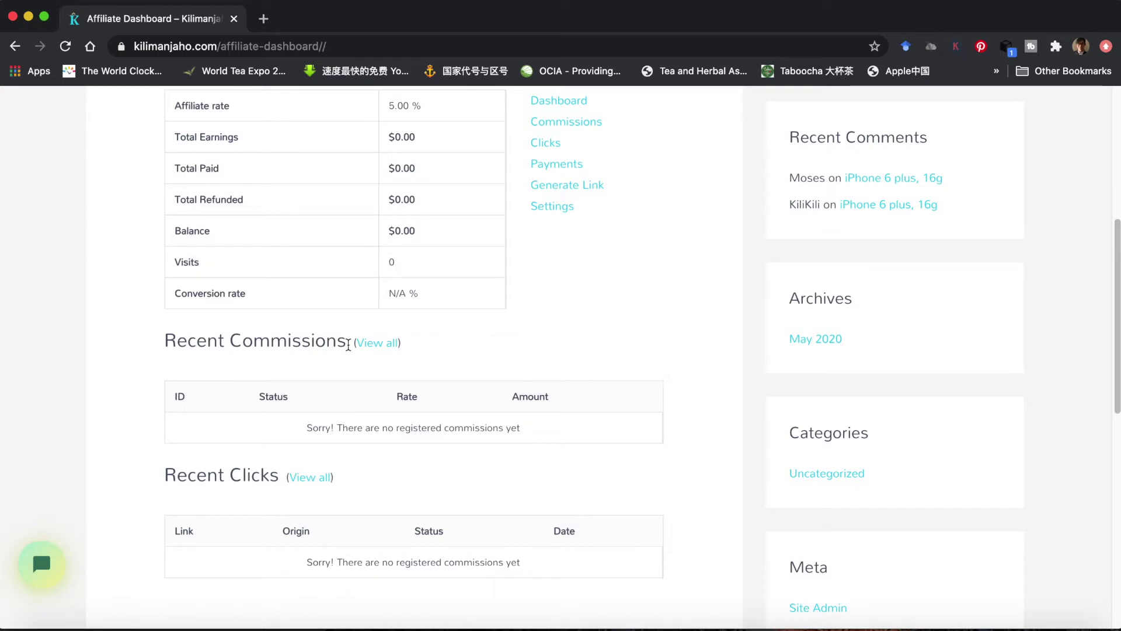
drag(348, 344, 229, 344)
scroll(127, 378, down, 2)
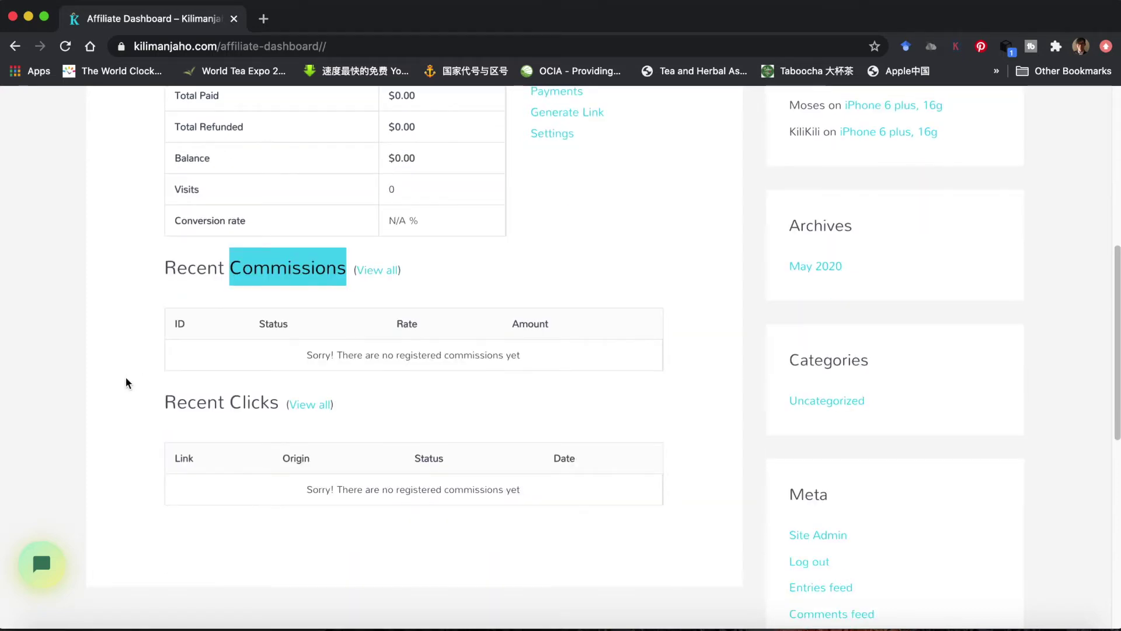
drag(279, 404, 232, 402)
click(130, 402)
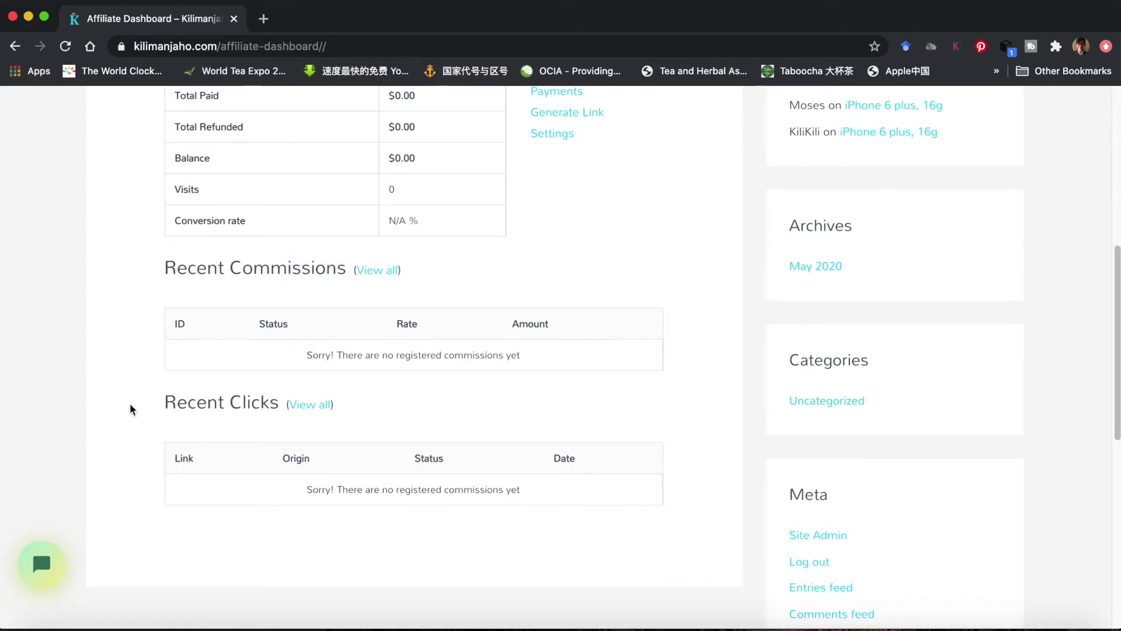
scroll(129, 403, down, 1)
scroll(130, 407, up, 10)
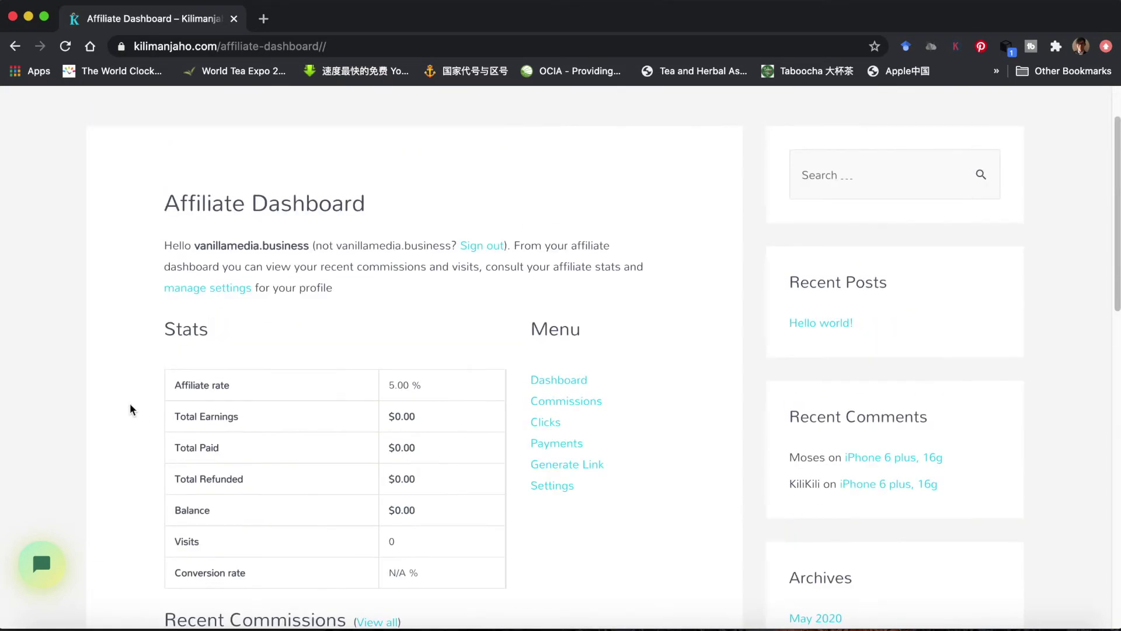
- Check the empty Commissions and Clicks pages, returning to the dashboard after each
click(564, 401)
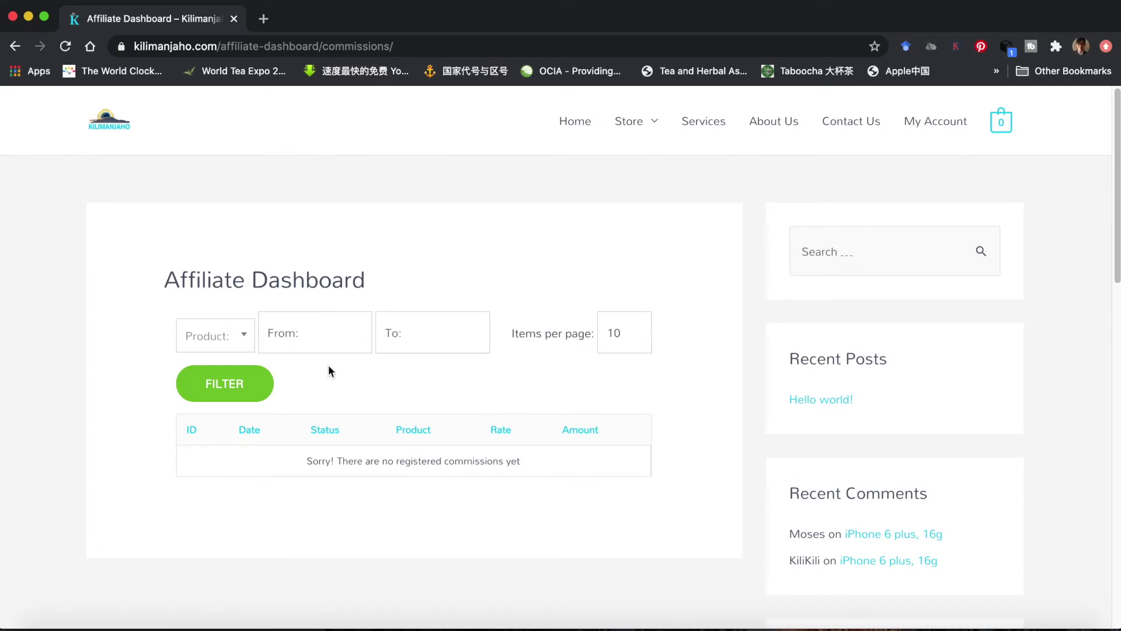
click(245, 338)
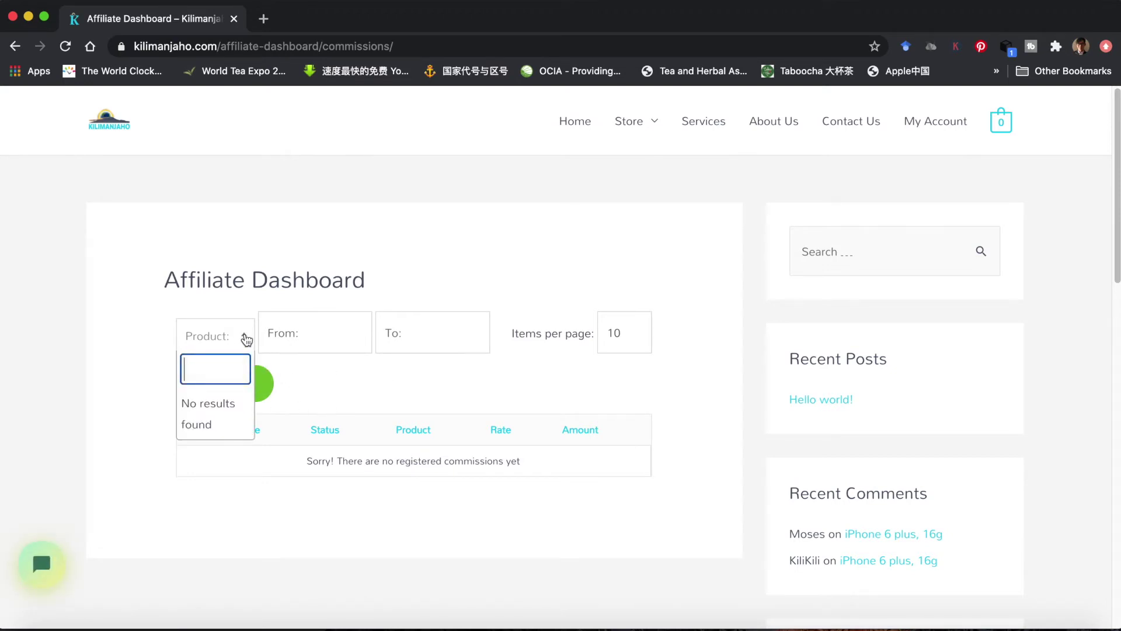
click(303, 383)
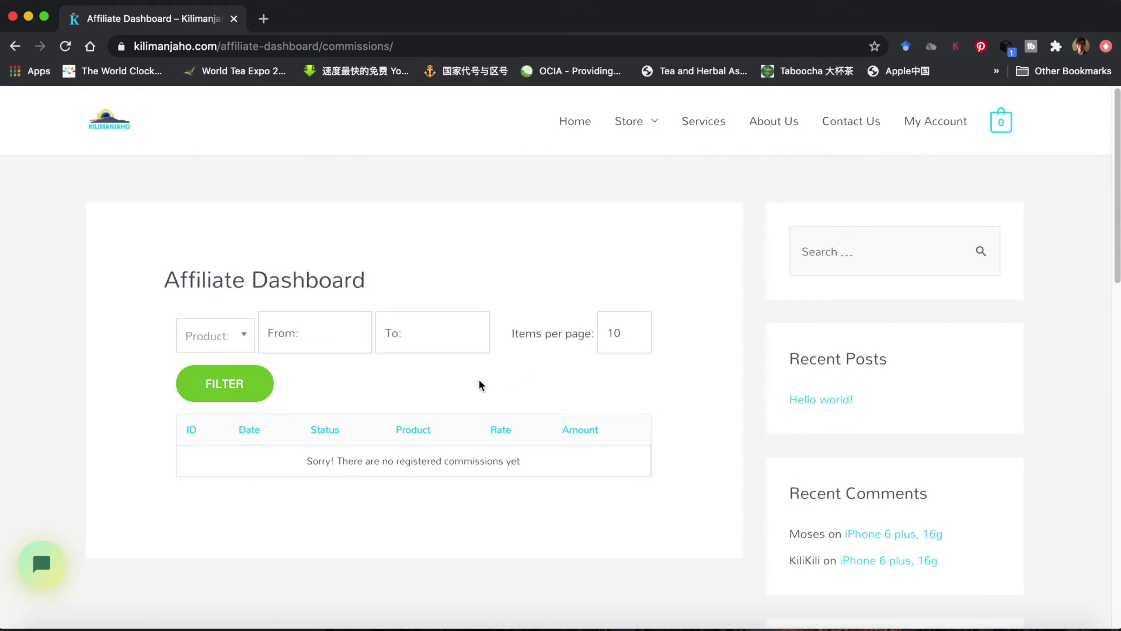
key(super+bracketleft)
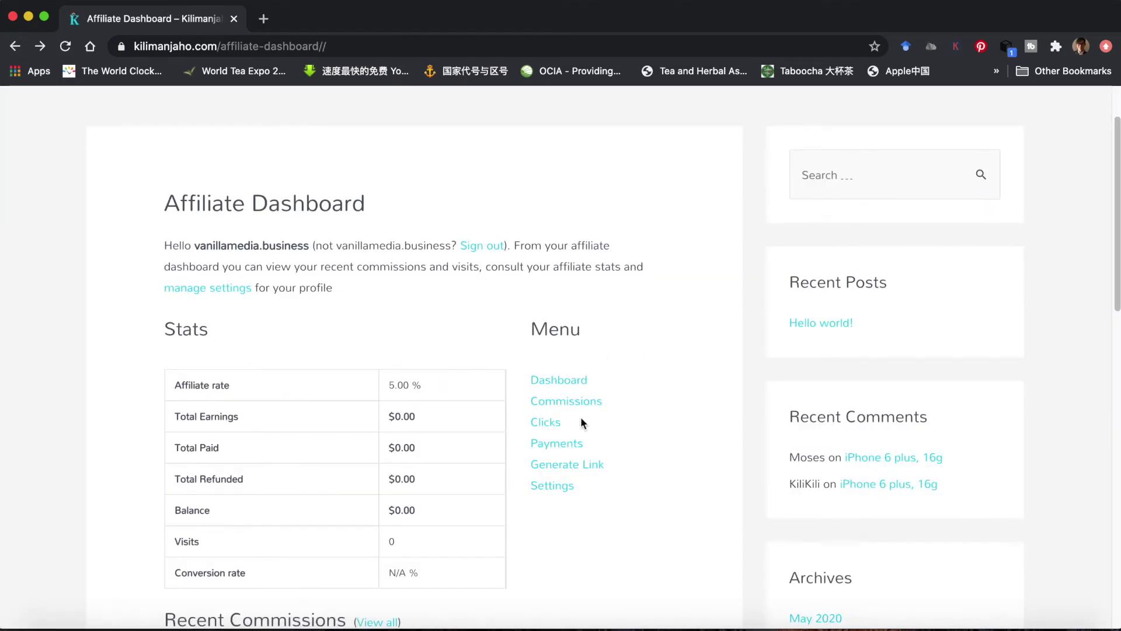
click(542, 427)
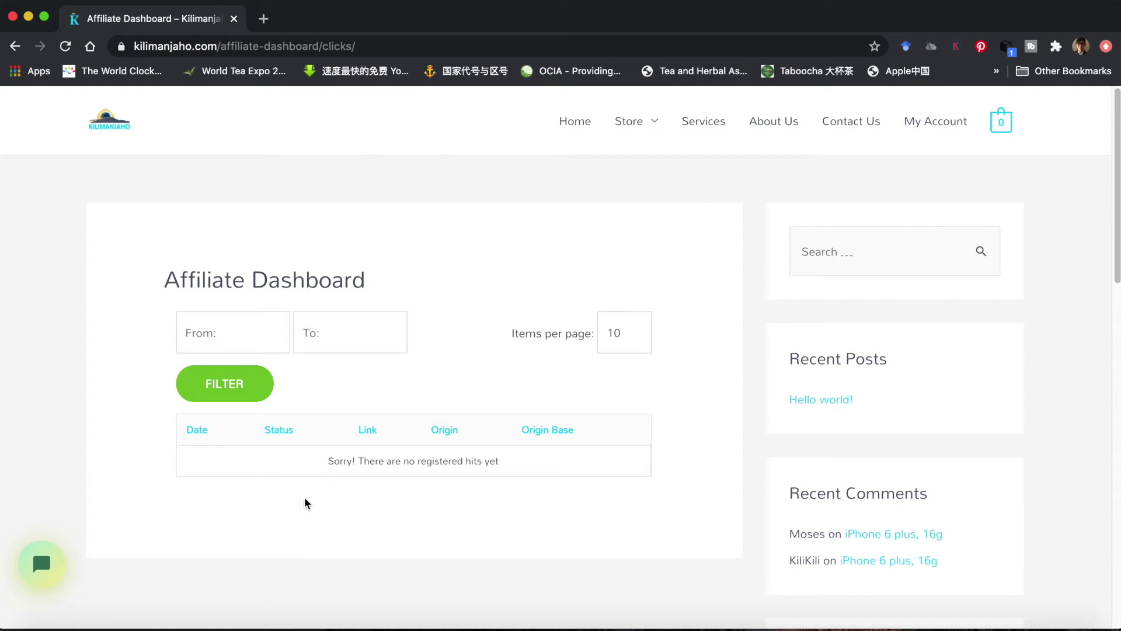
scroll(345, 463, down, 3)
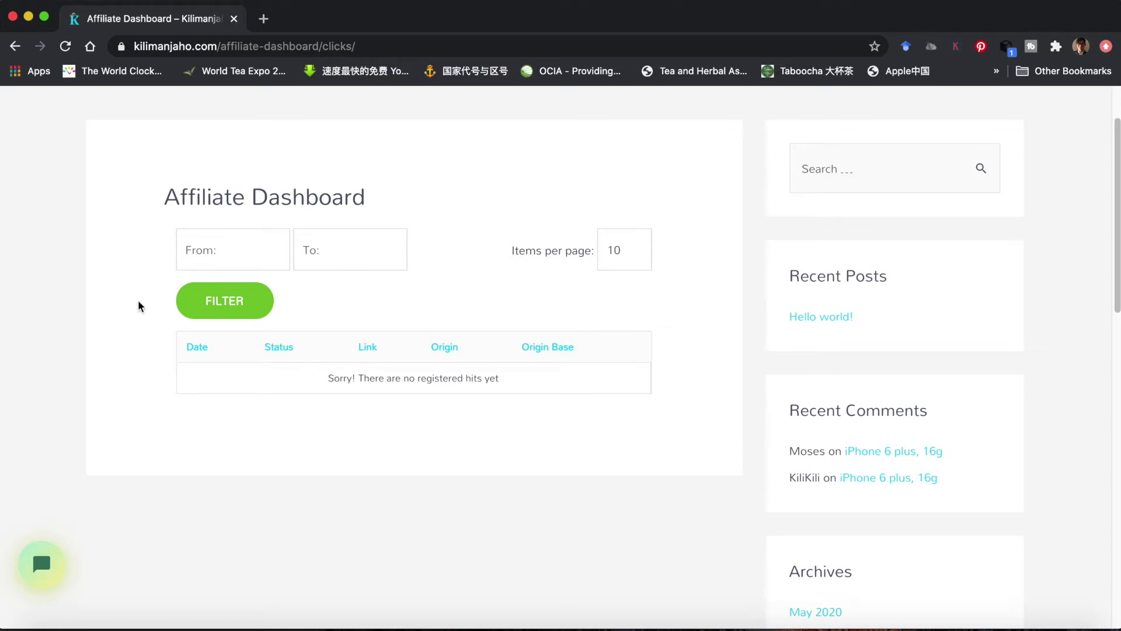
key(super+bracketleft)
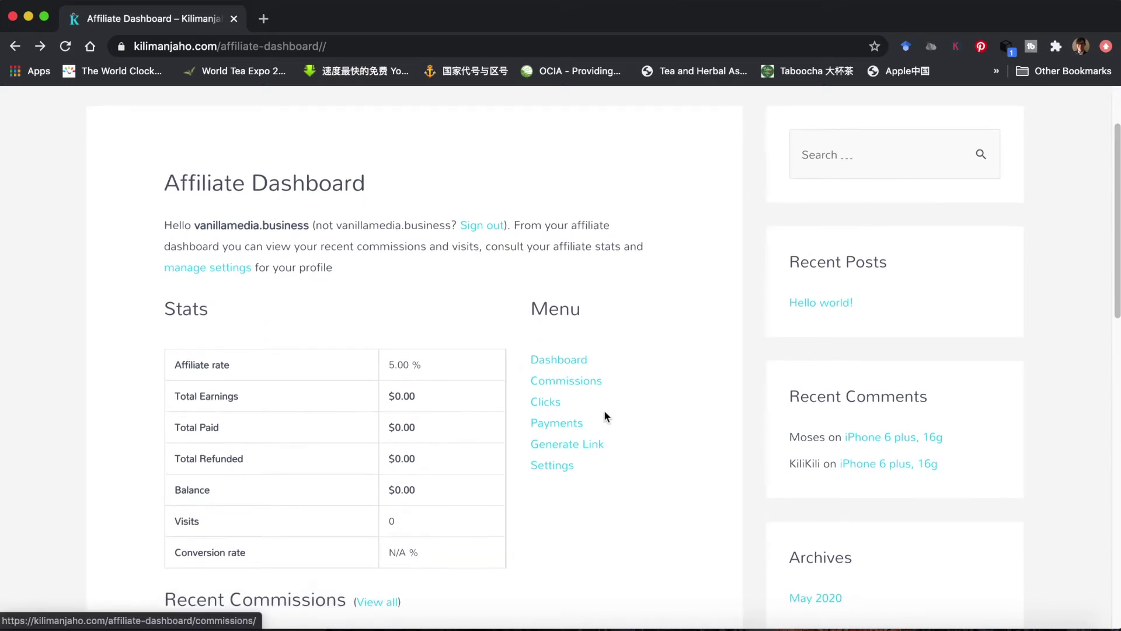
- View the Payments page, then go back and choose Generate Link
click(556, 425)
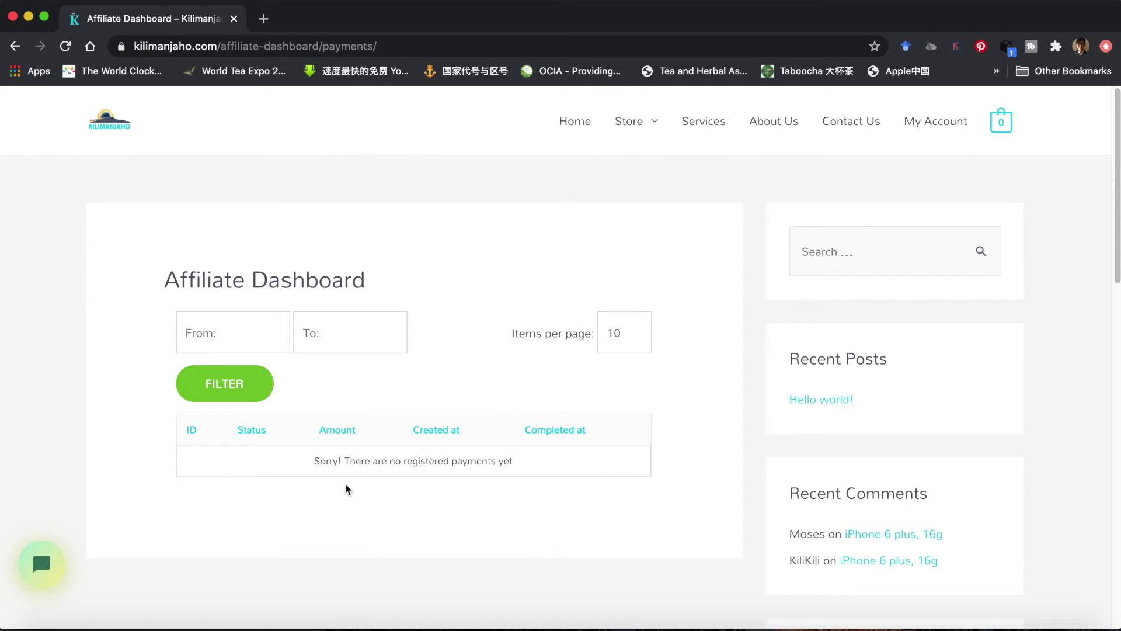
click(15, 47)
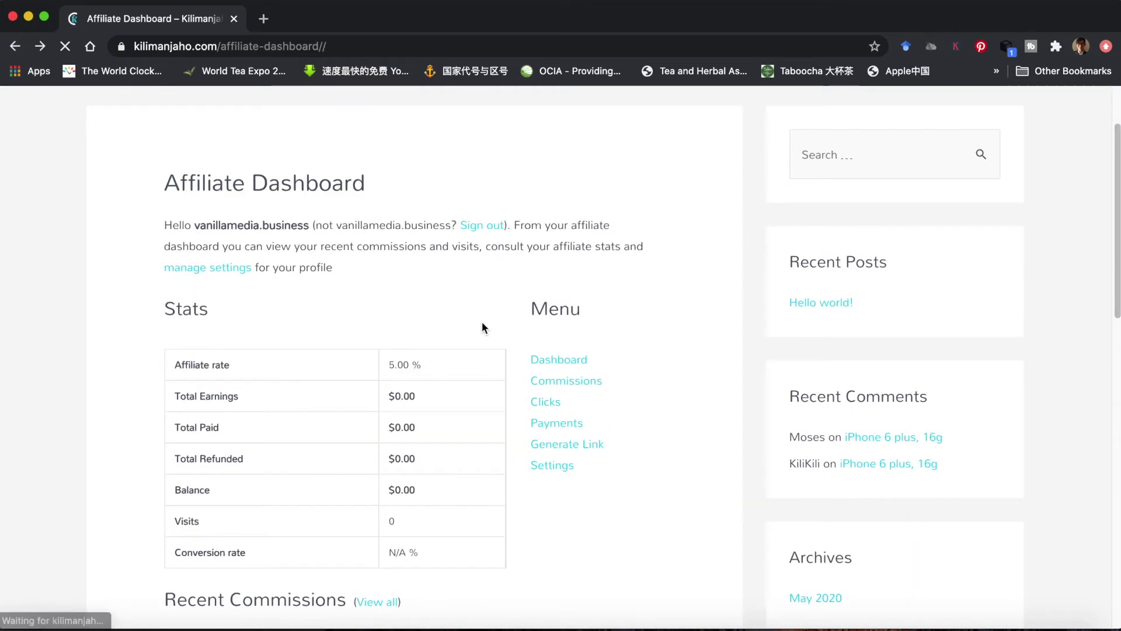
click(562, 448)
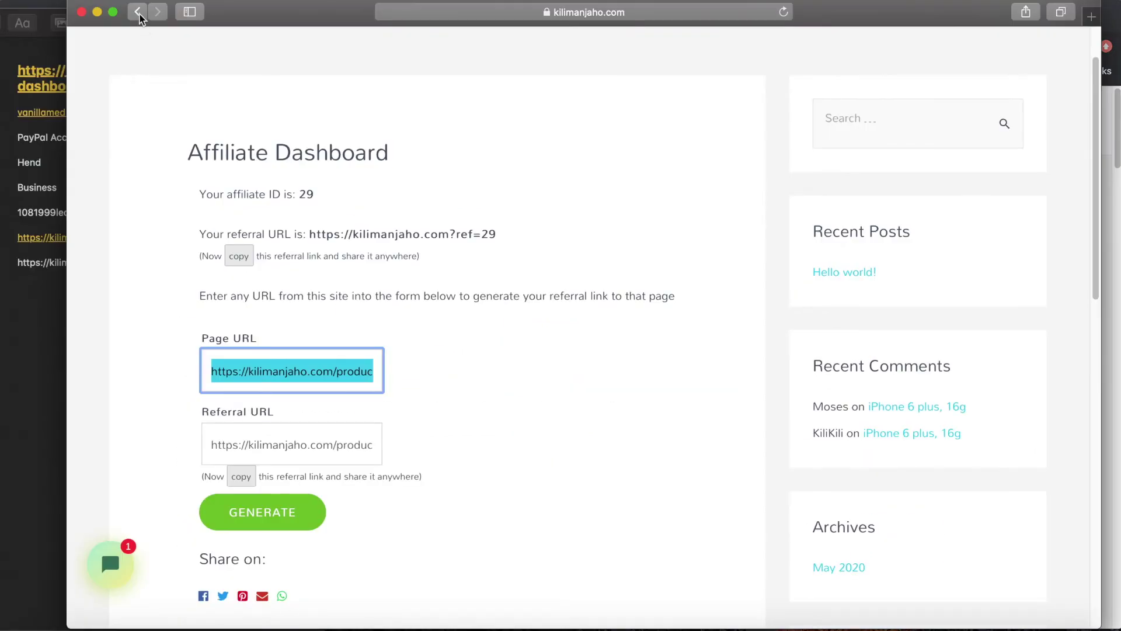
click(139, 13)
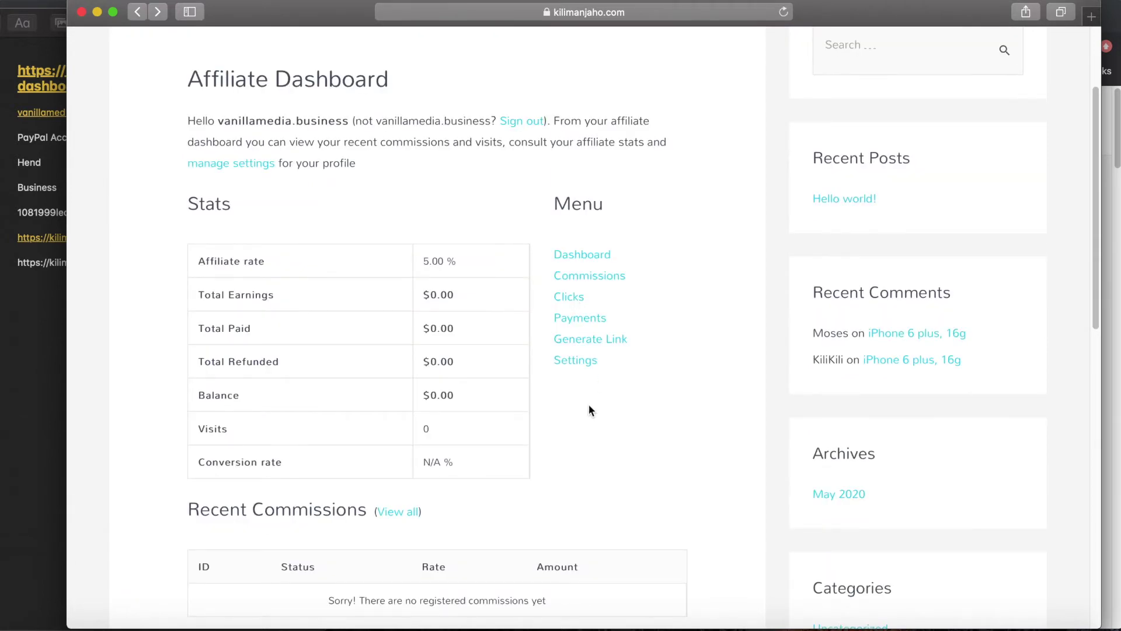
click(578, 362)
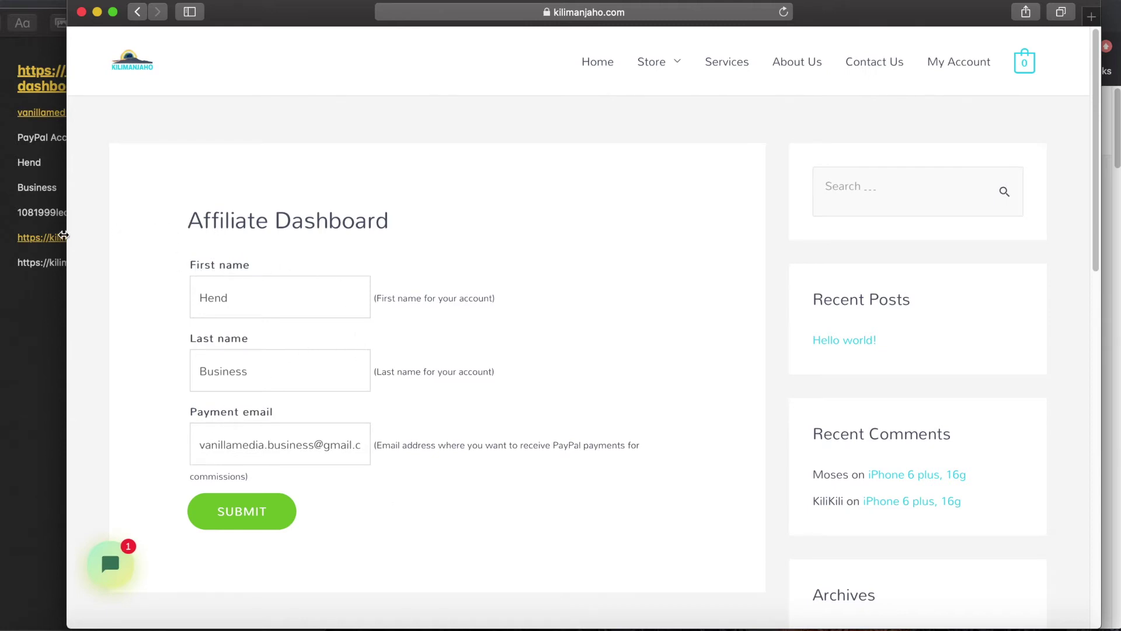
scroll(138, 288, down, 3)
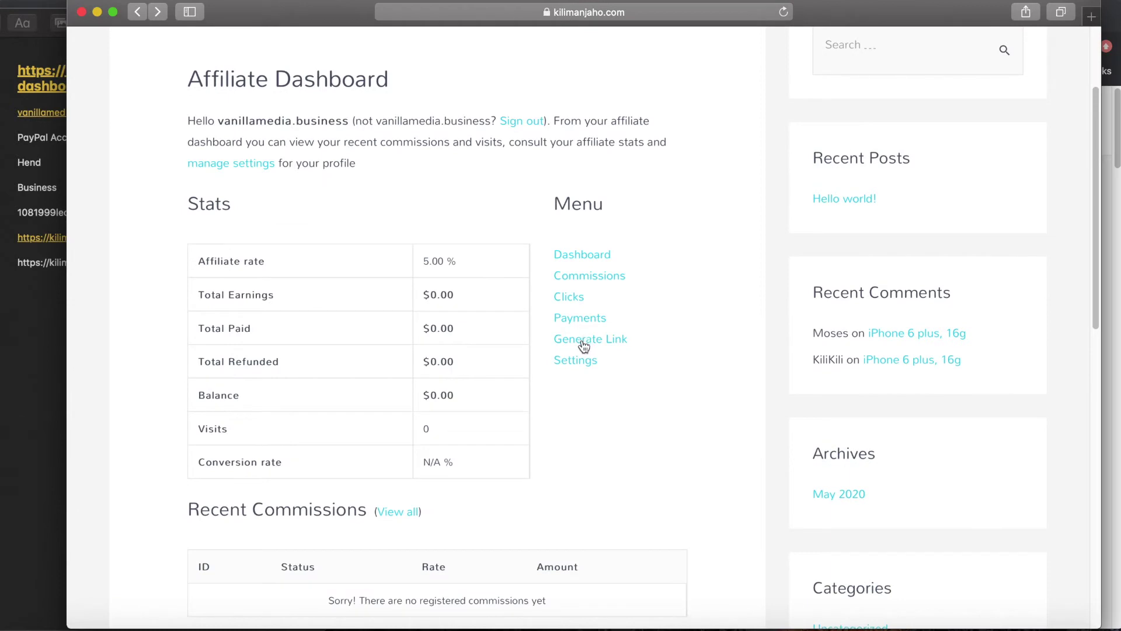
click(584, 345)
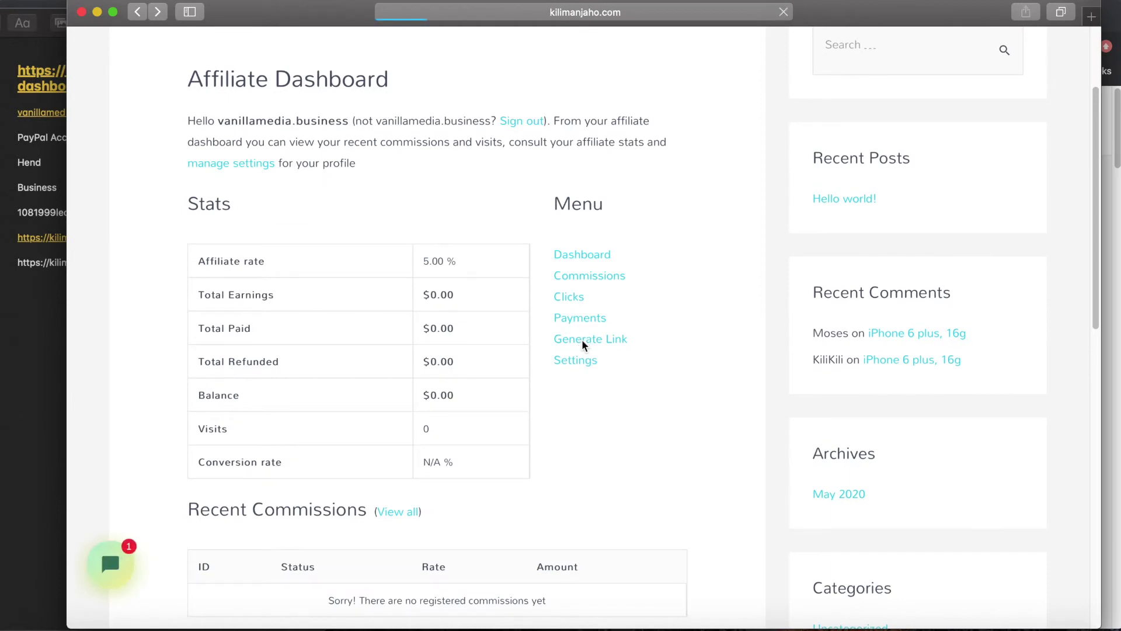
drag(199, 185, 331, 187)
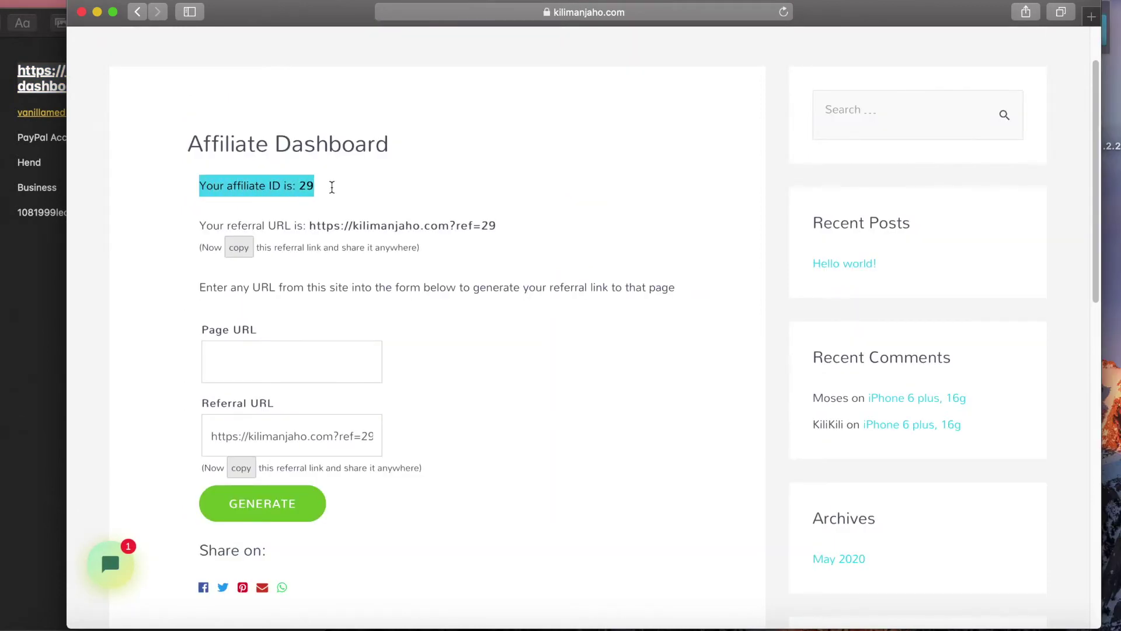
click(338, 190)
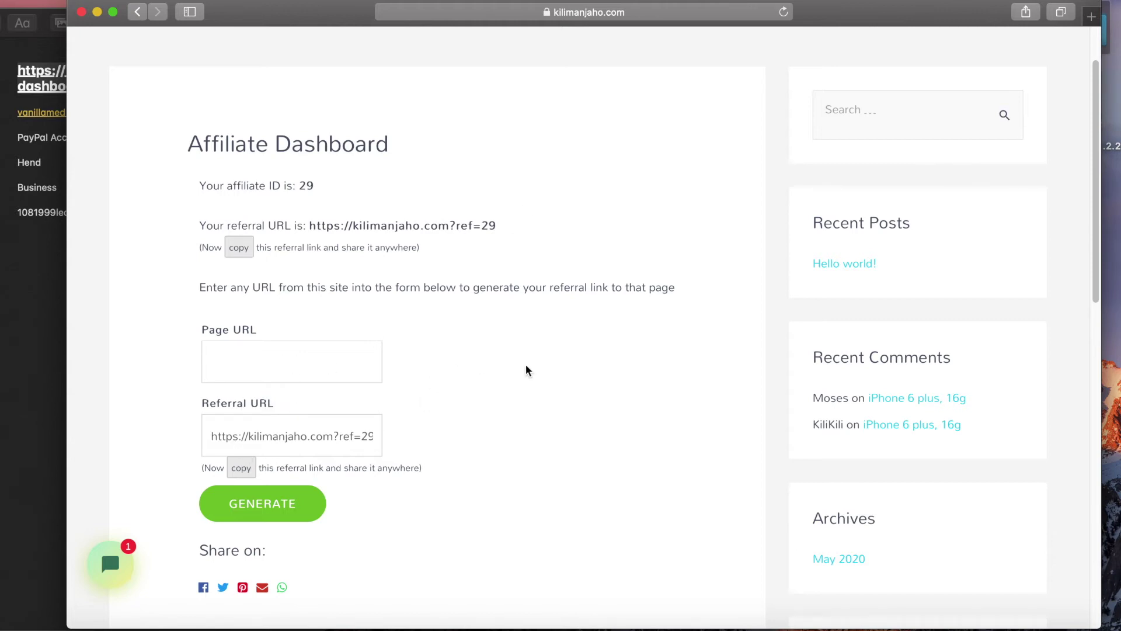
click(545, 622)
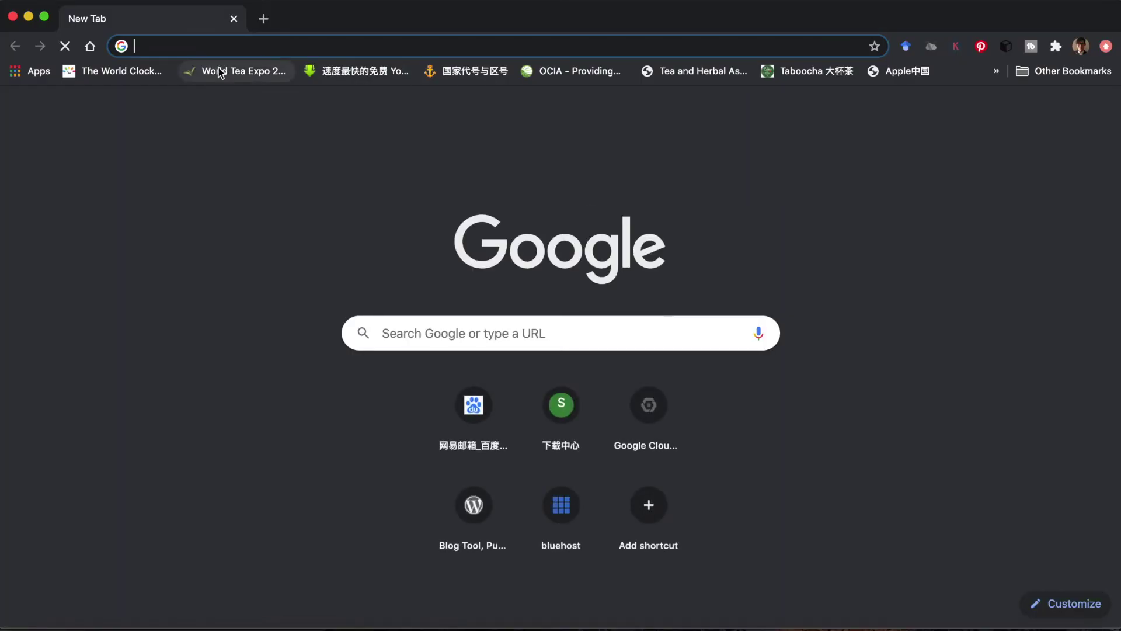
- Go to kilimanjaho.com and open the VPN v2ray product under Services
text(kilimanjaho.com)
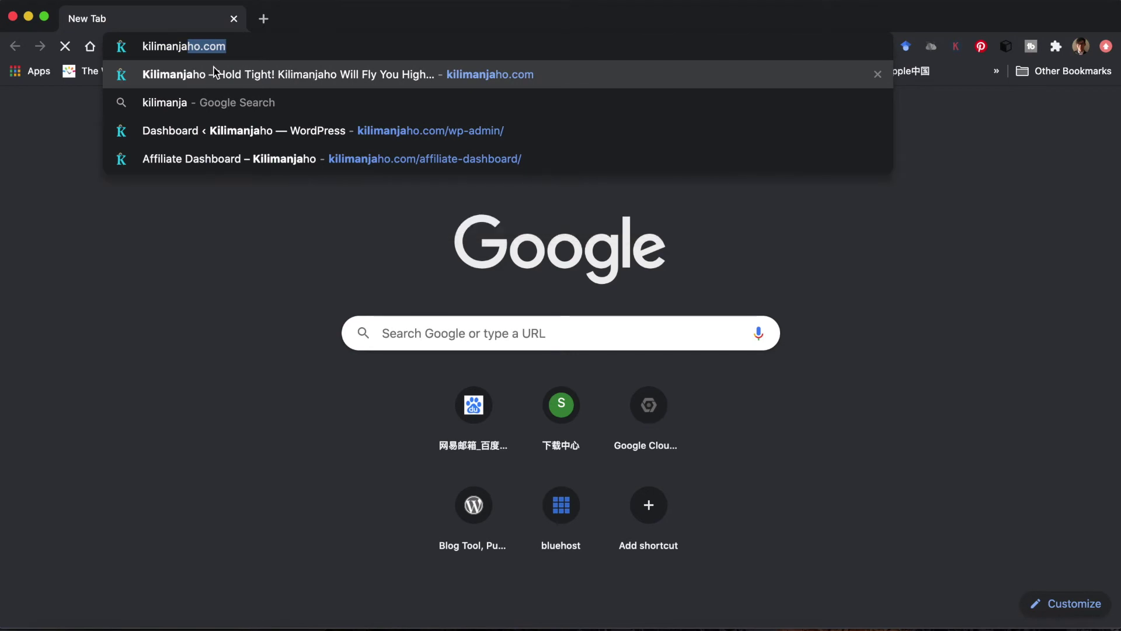
key(Return)
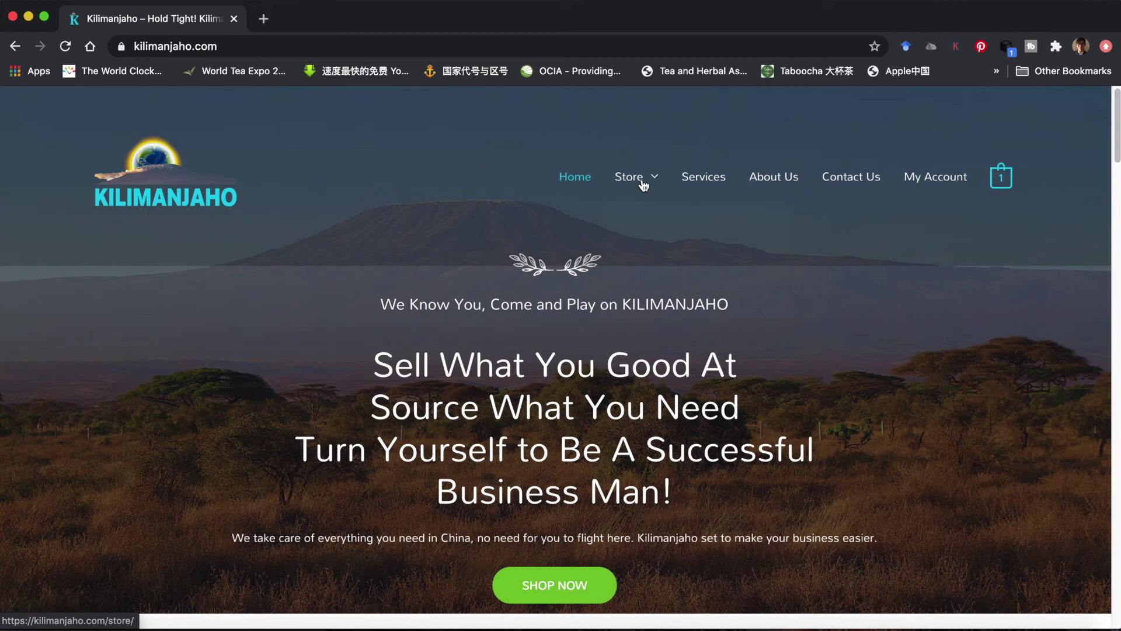
click(700, 186)
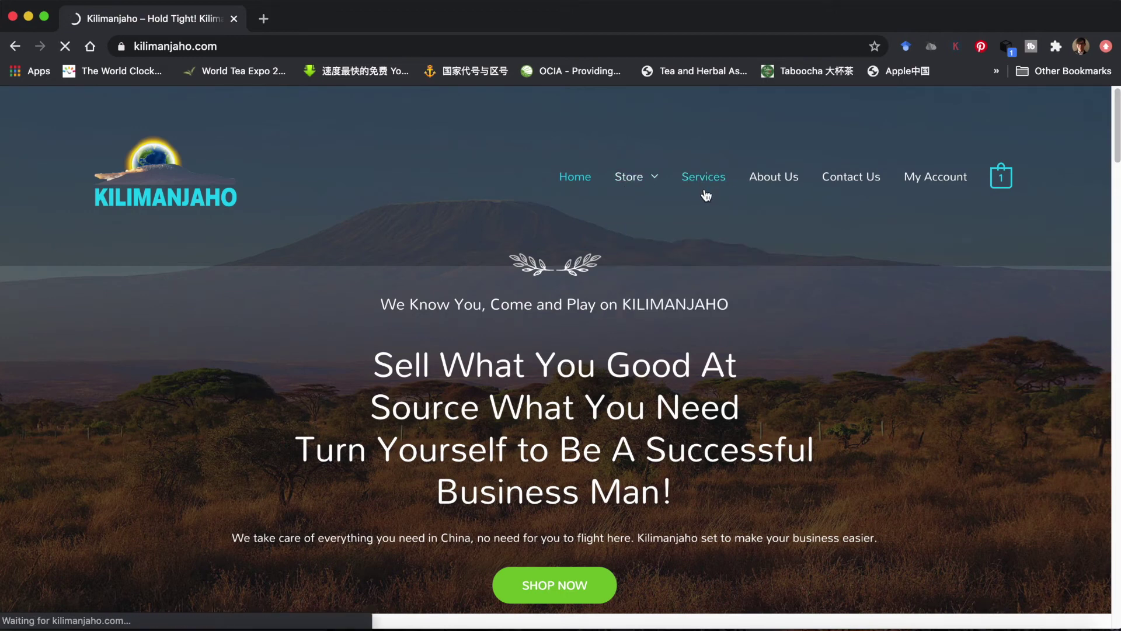
scroll(489, 290, down, 5)
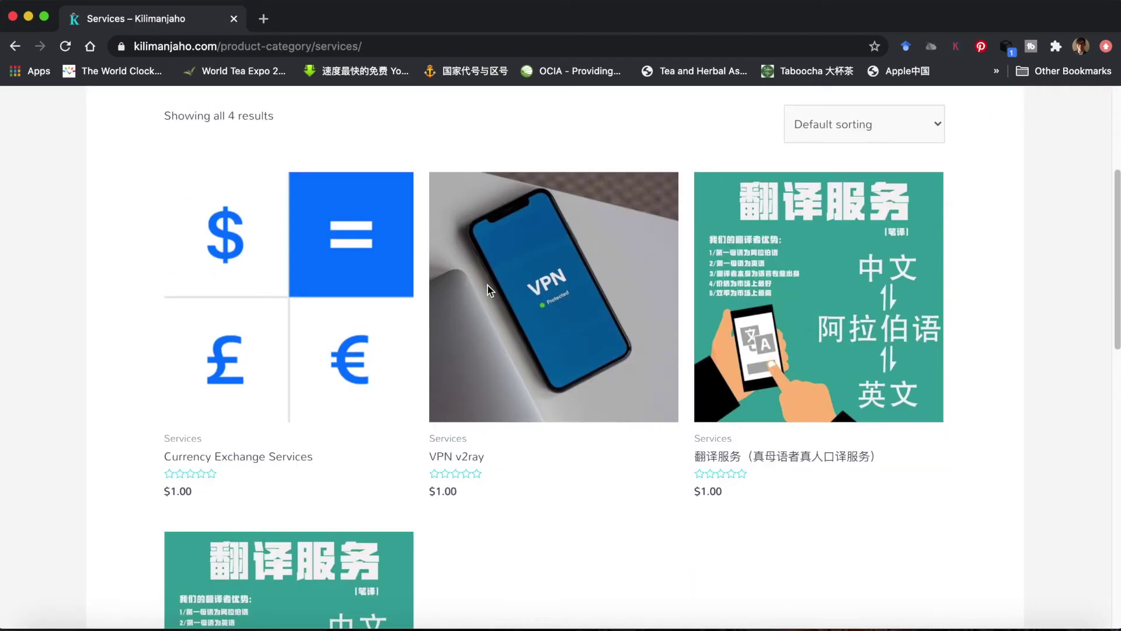
click(548, 308)
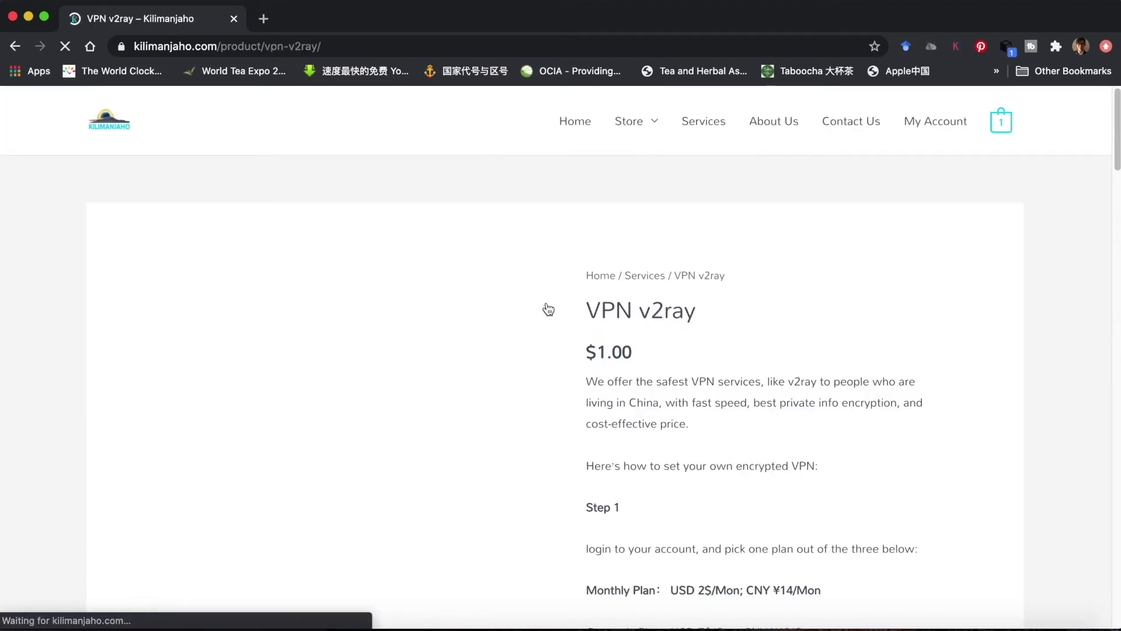
- Select the full VPN v2ray page address and return to the Safari link generator
click(341, 47)
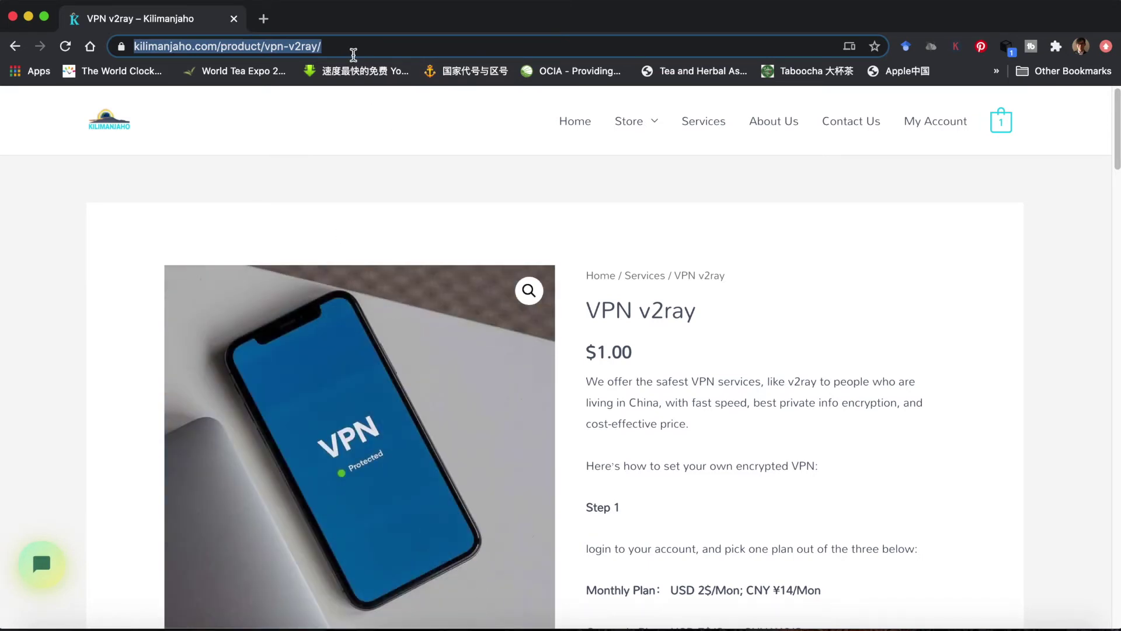
click(357, 47)
triple_click(369, 47)
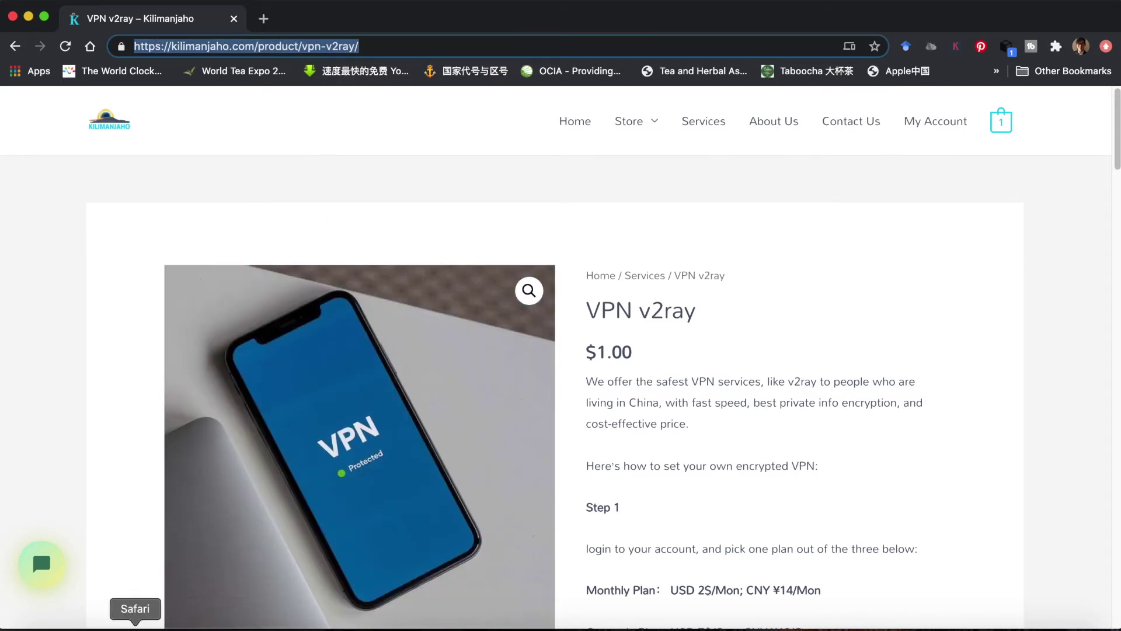
click(135, 626)
click(251, 363)
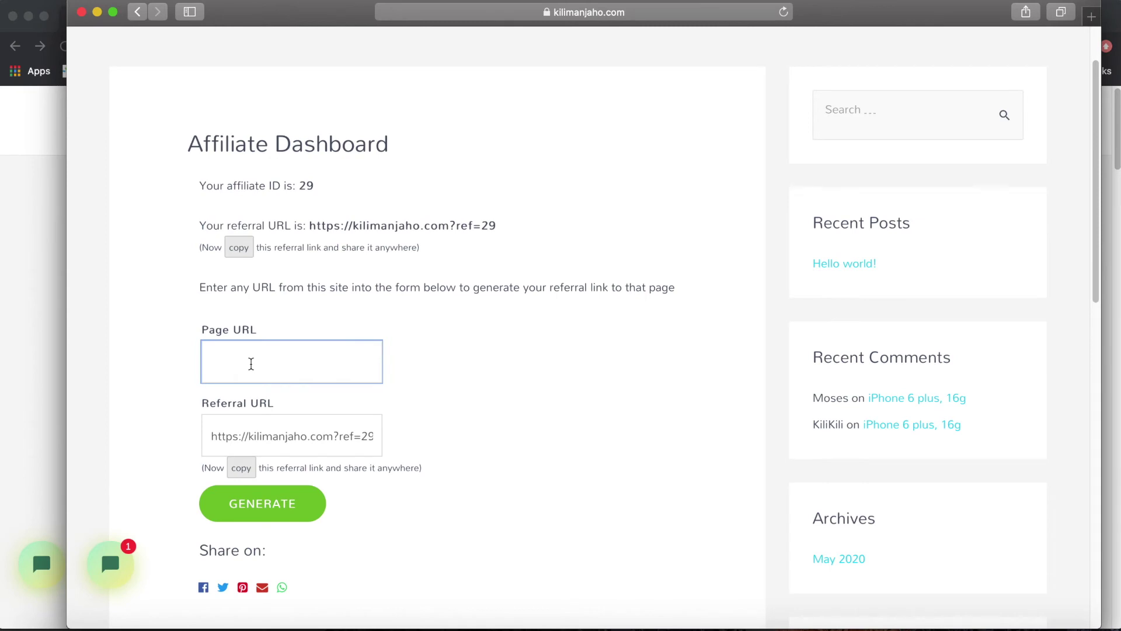
key(super+v)
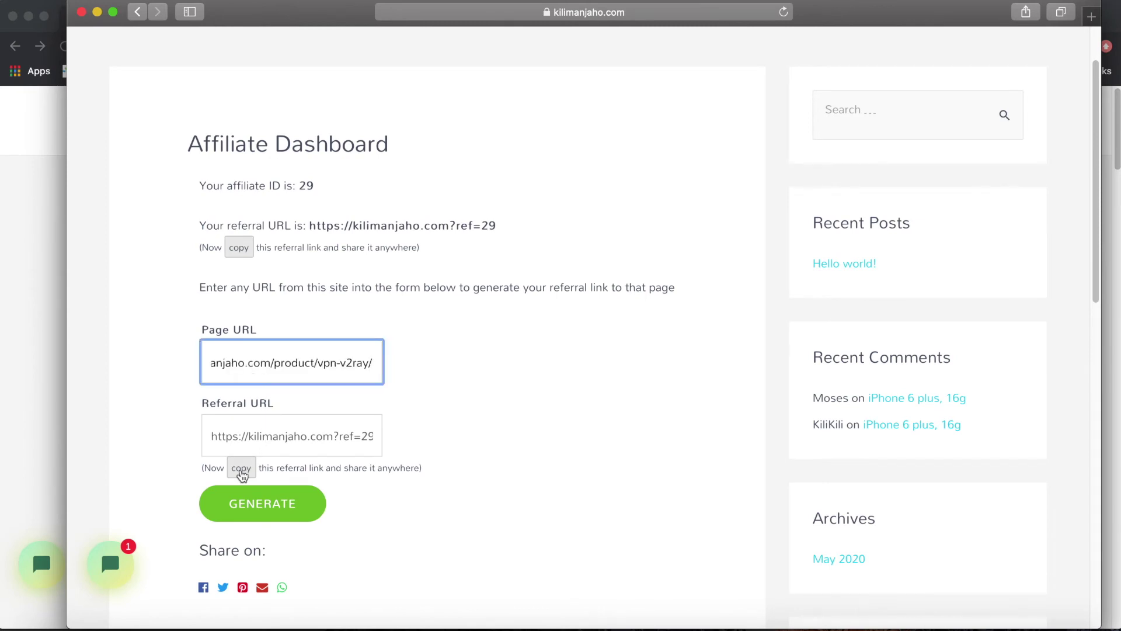
click(245, 503)
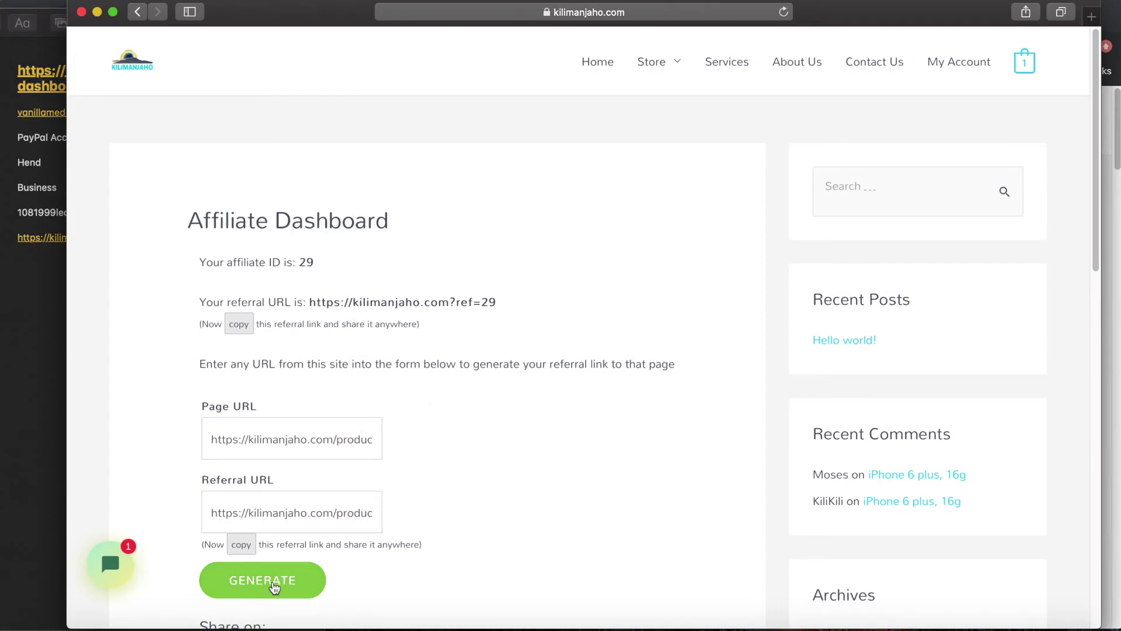
click(241, 544)
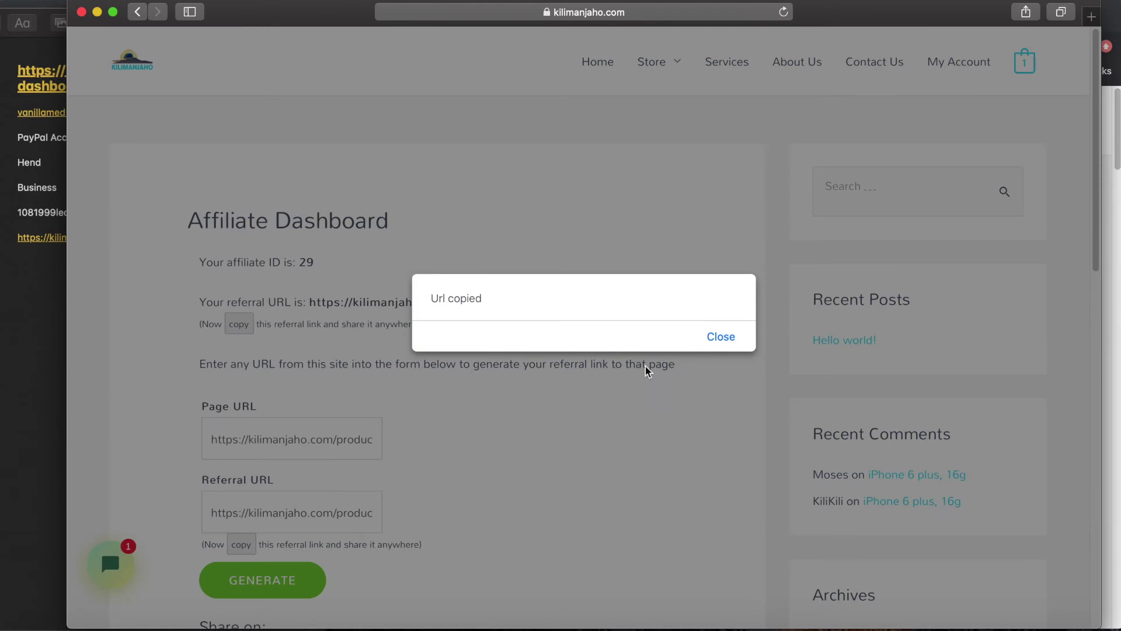
click(723, 338)
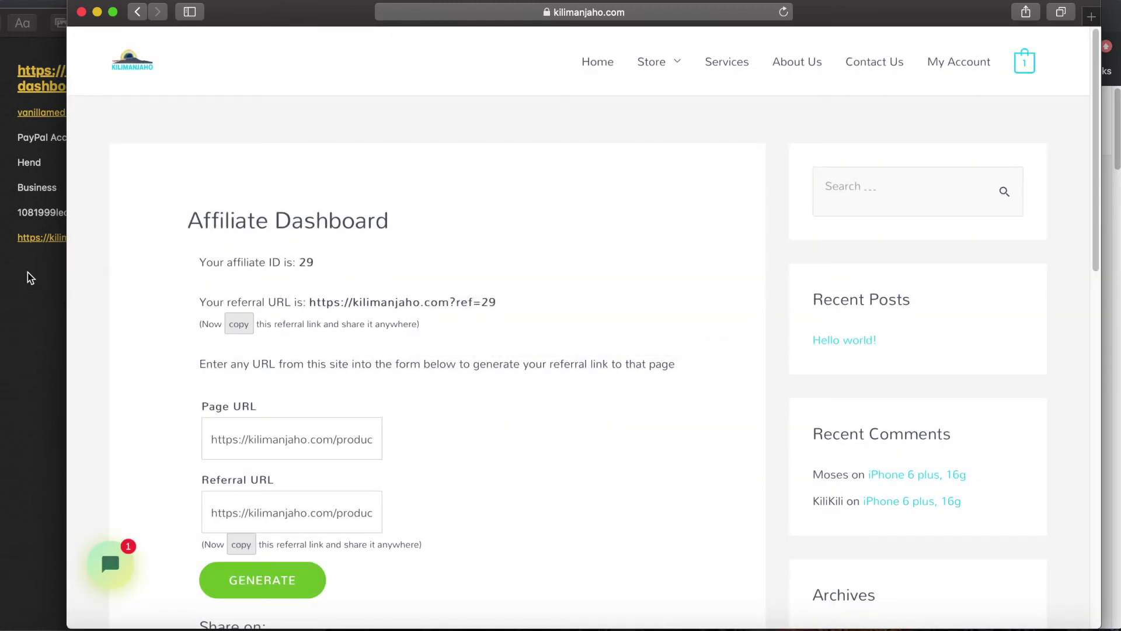
click(27, 278)
key(super+v)
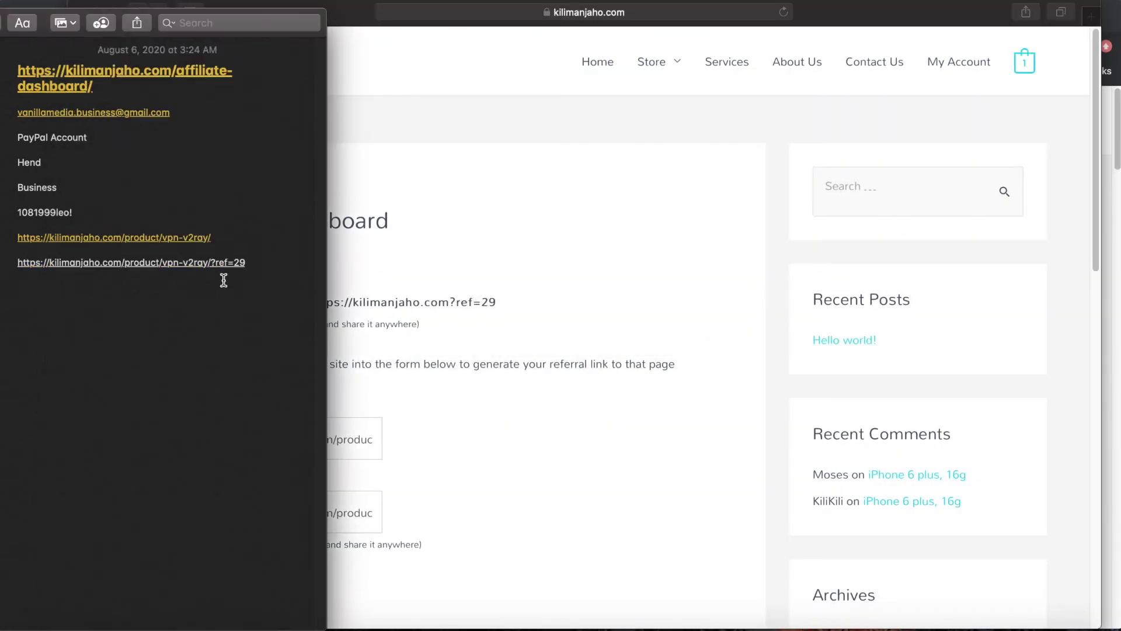
drag(259, 262, 18, 266)
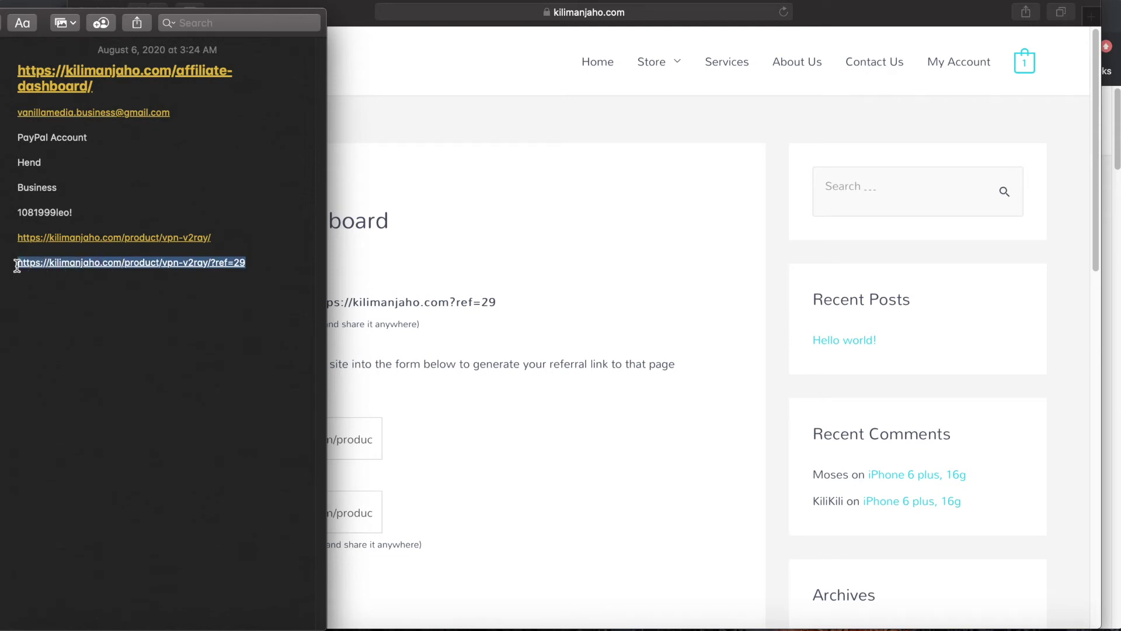
click(260, 265)
drag(261, 263, 17, 262)
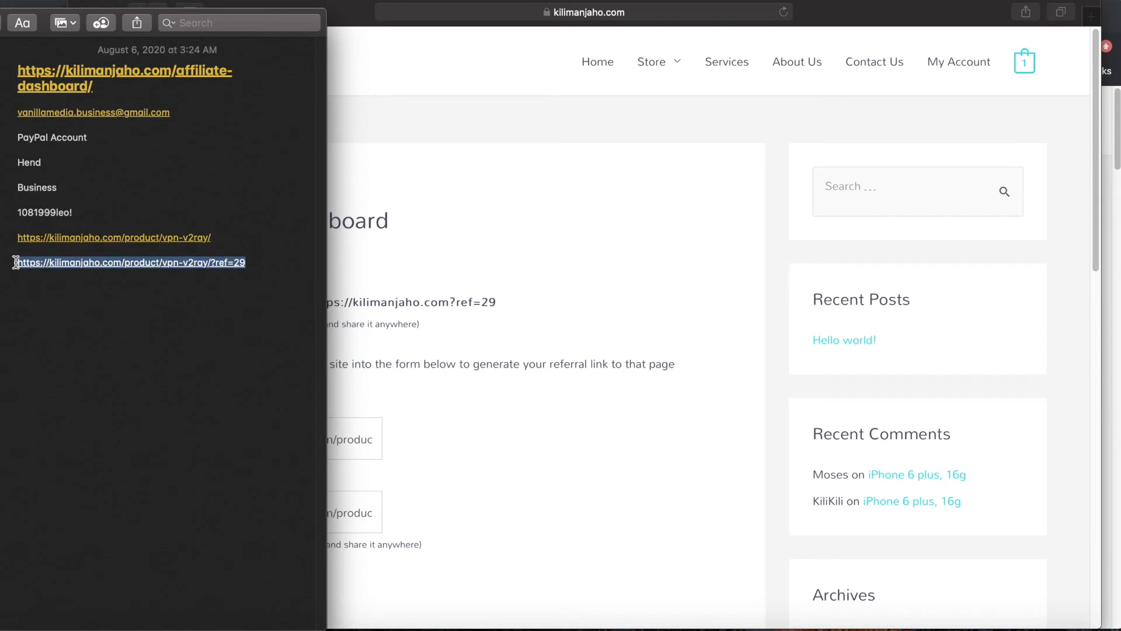
click(252, 264)
drag(252, 263, 7, 266)
click(178, 283)
drag(260, 263, 8, 263)
click(563, 208)
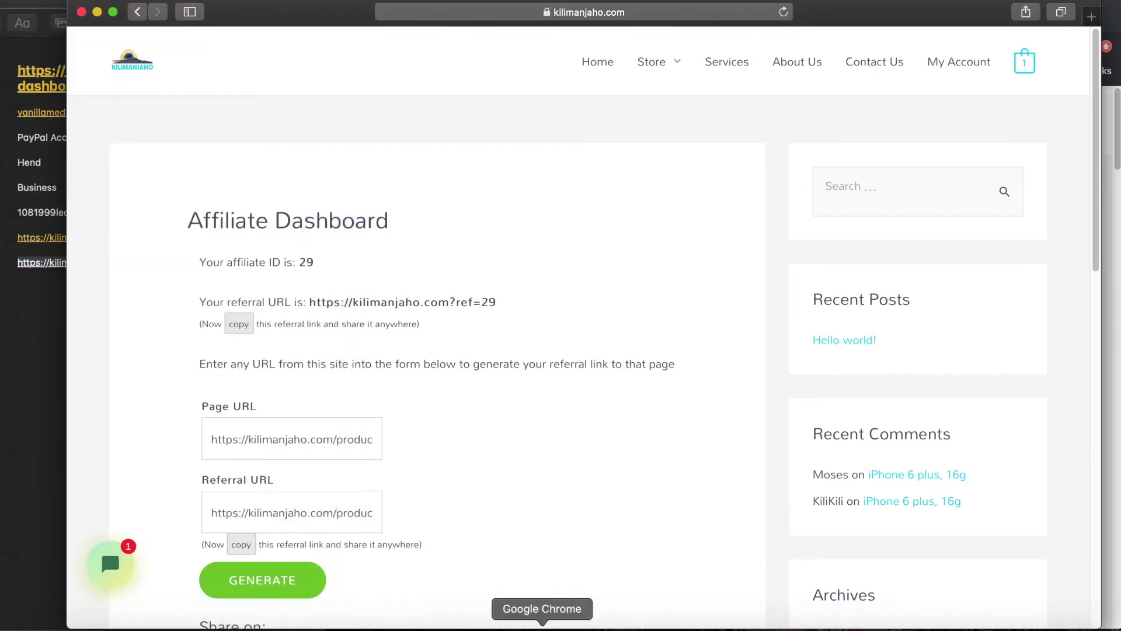
click(542, 629)
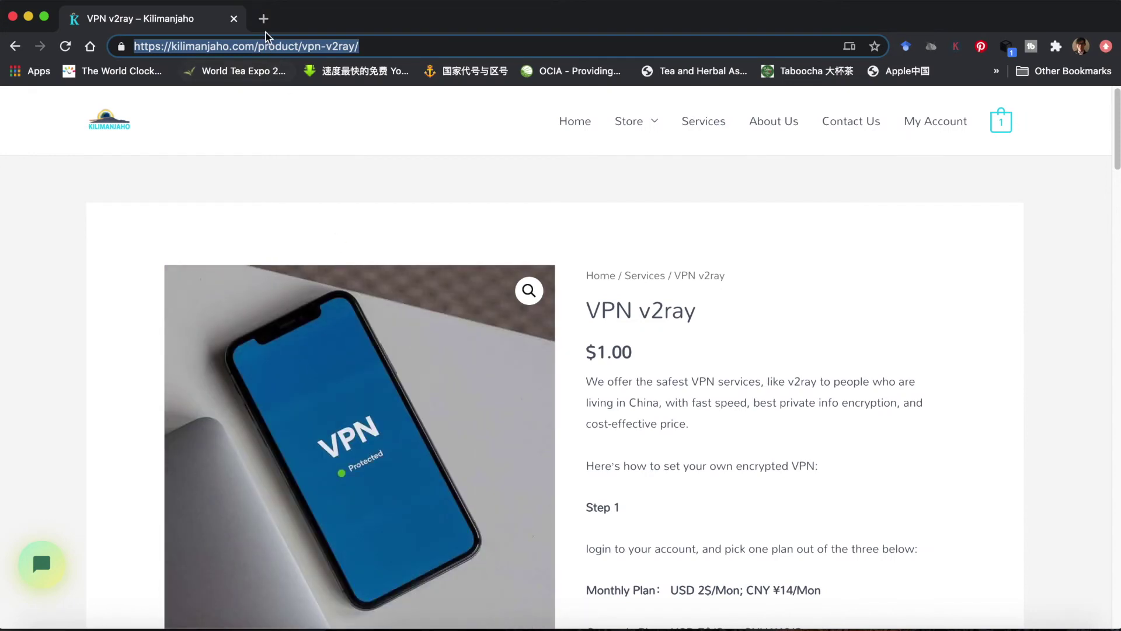
click(263, 19)
click(234, 19)
key(super+v)
key(Return)
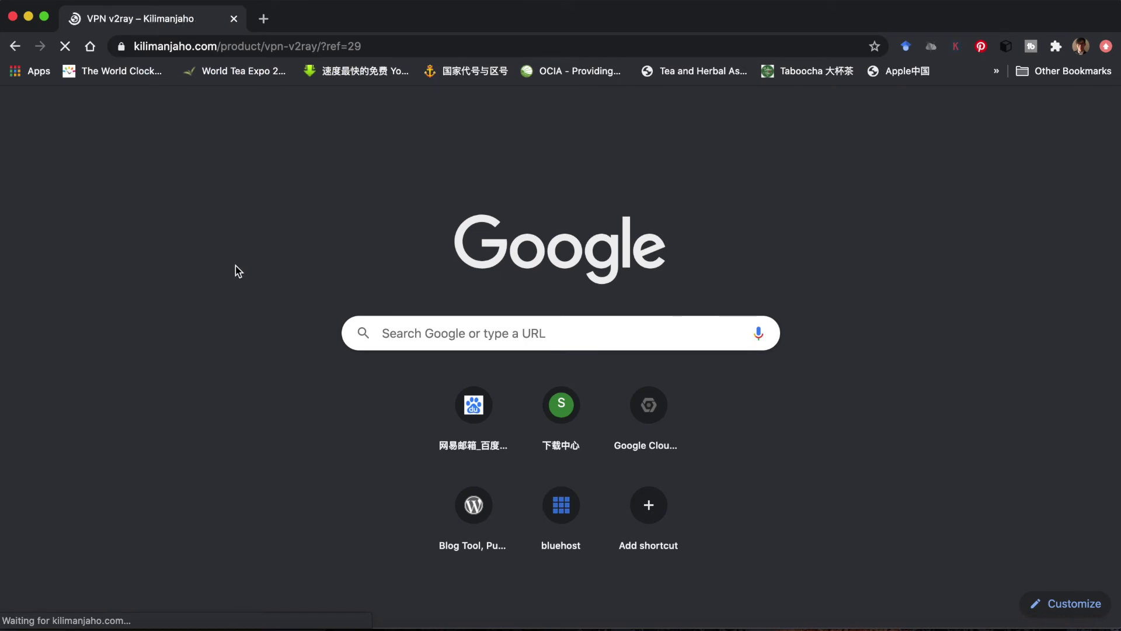
scroll(856, 279, down, 15)
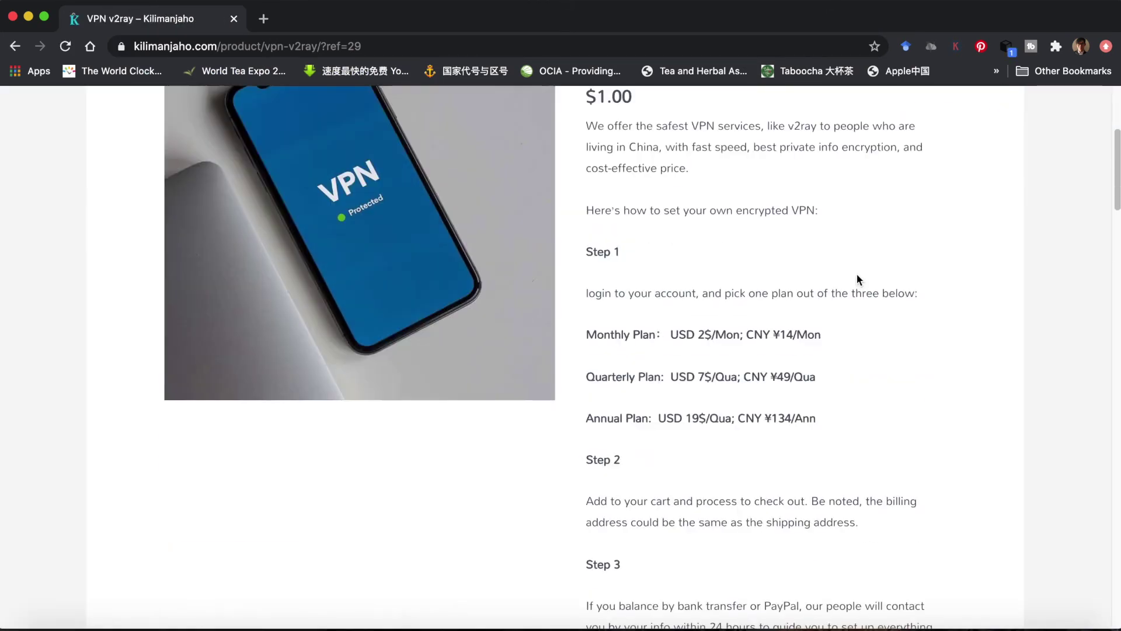
scroll(852, 315, down, 10)
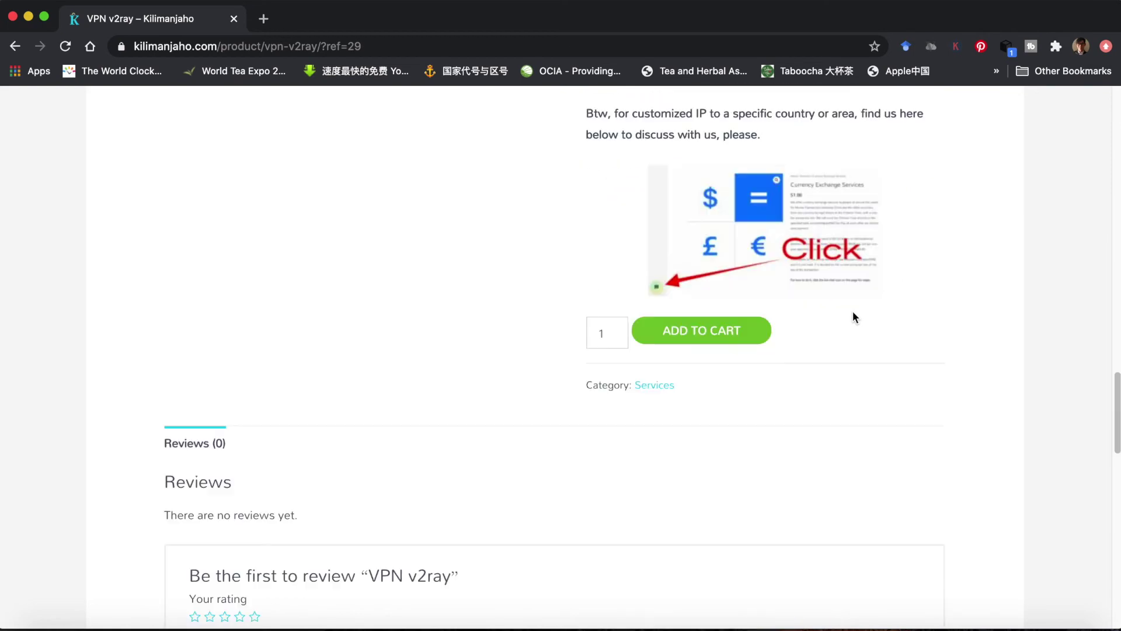
- Add VPN v2ray to the cart and remove the iPhone 7 Plus, leaving a $1.00 total
click(695, 337)
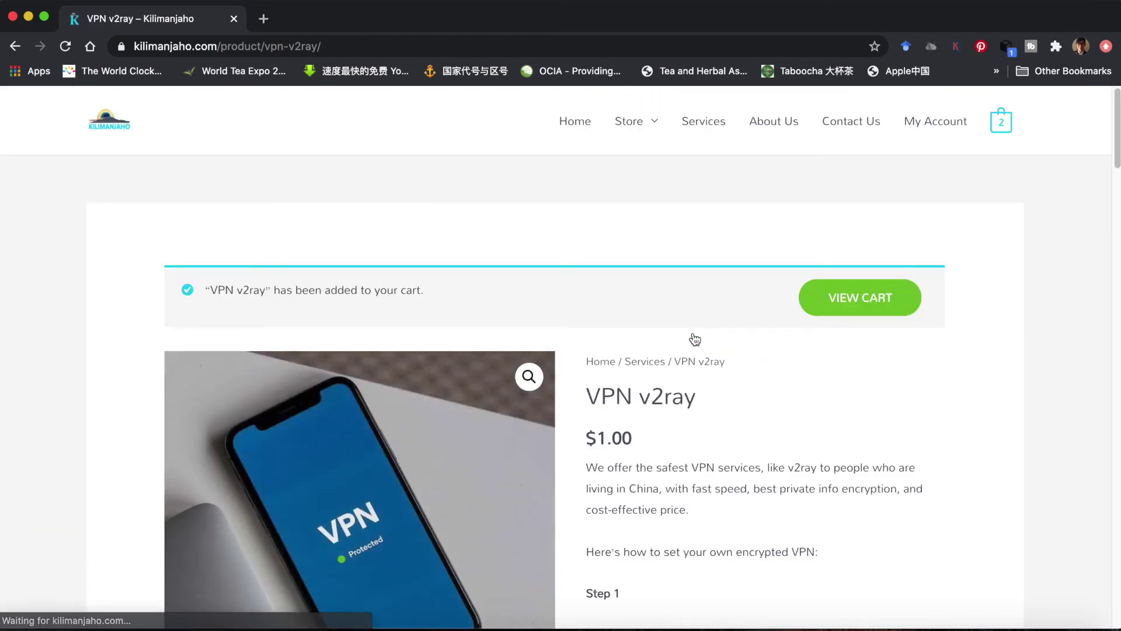
click(869, 305)
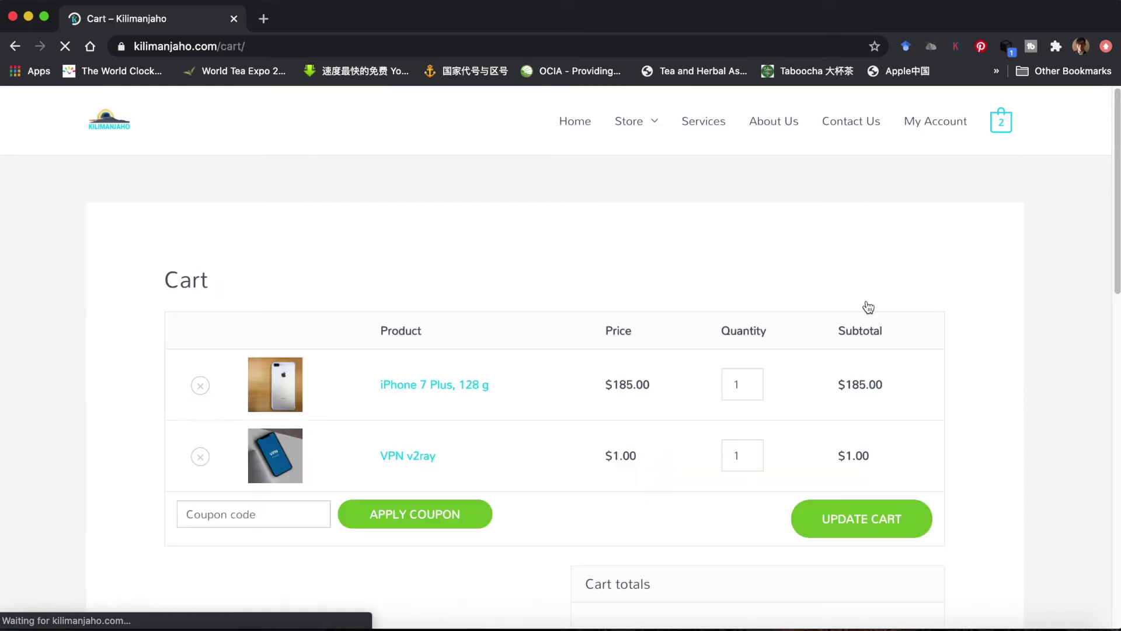
scroll(868, 307, down, 4)
scroll(661, 380, up, 1)
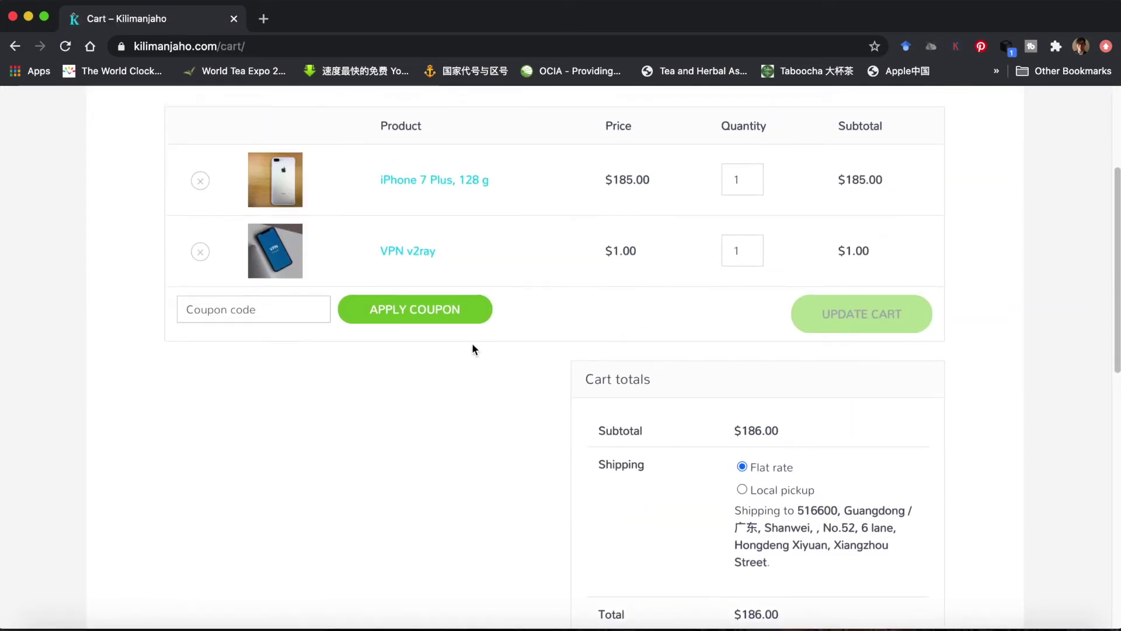
click(200, 180)
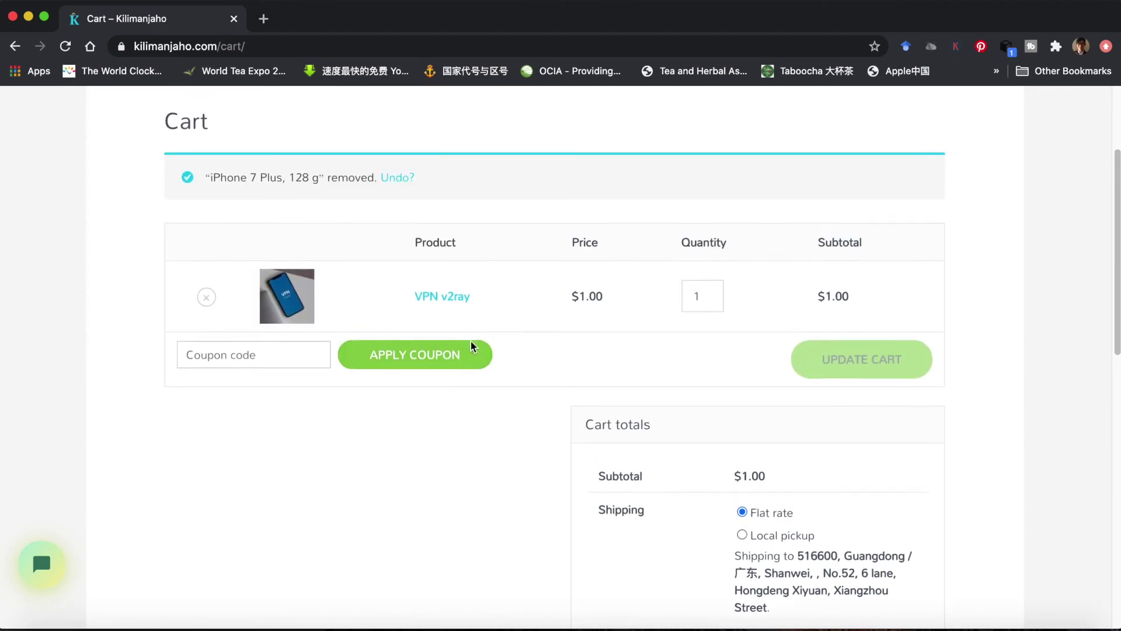
scroll(701, 355, down, 1)
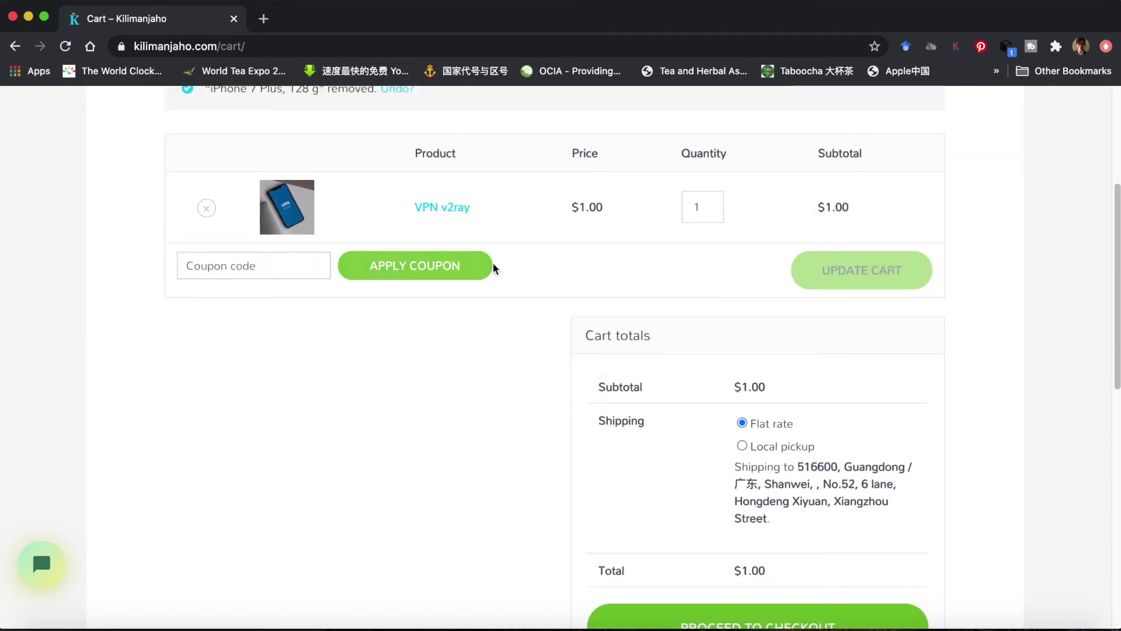
scroll(362, 411, down, 3)
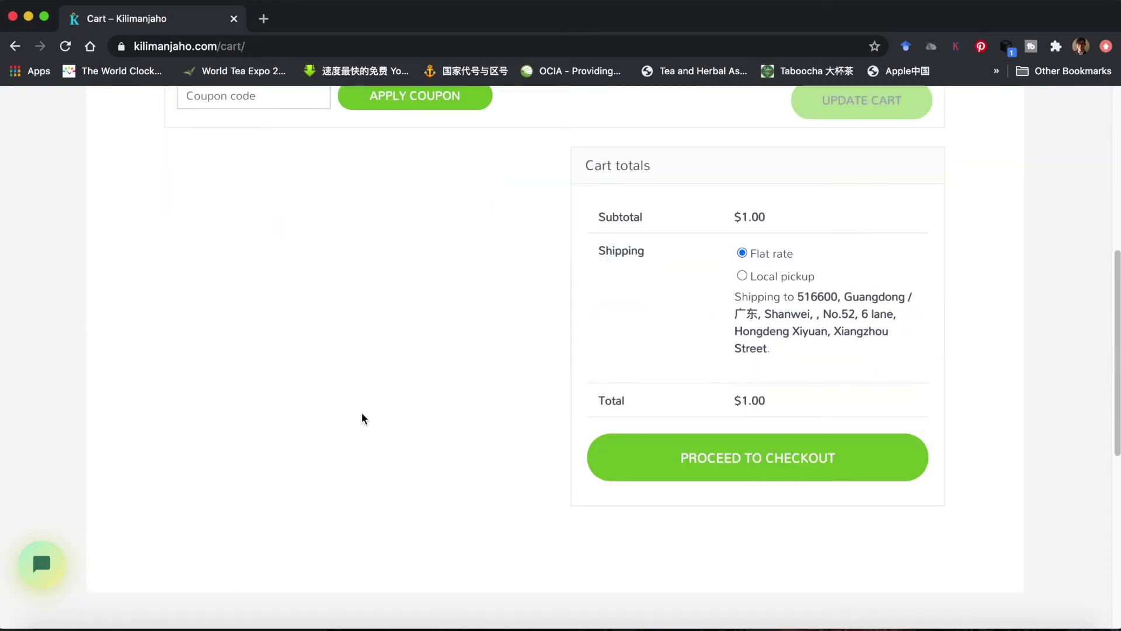
- Go to checkout and enter placeholder first and last names in the billing details
click(766, 455)
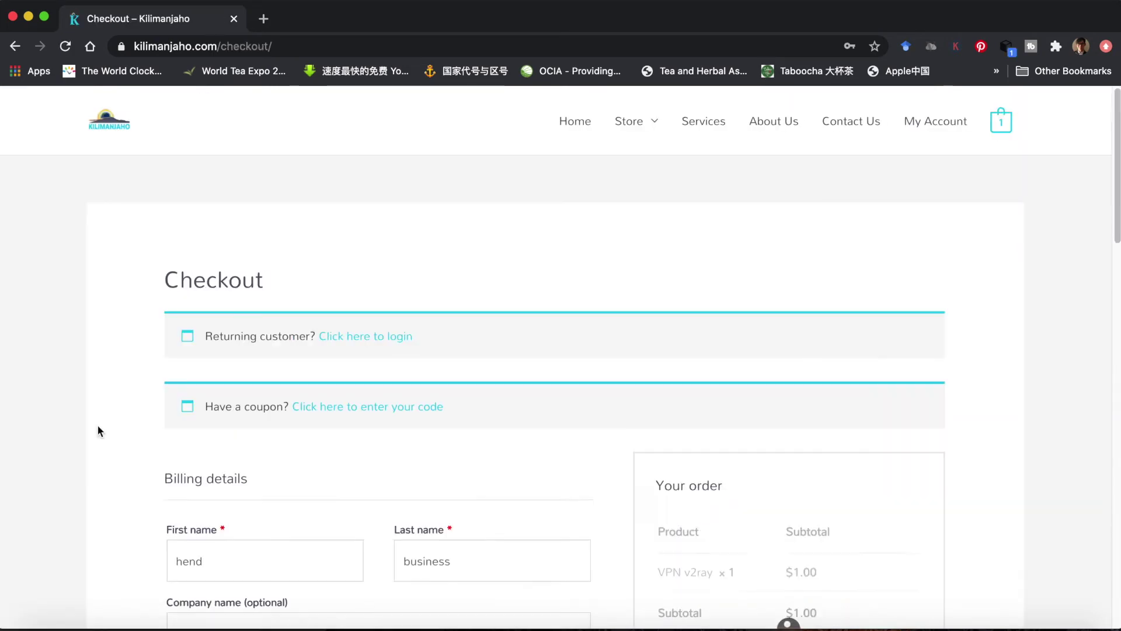
scroll(97, 424, down, 3)
drag(235, 362, 153, 360)
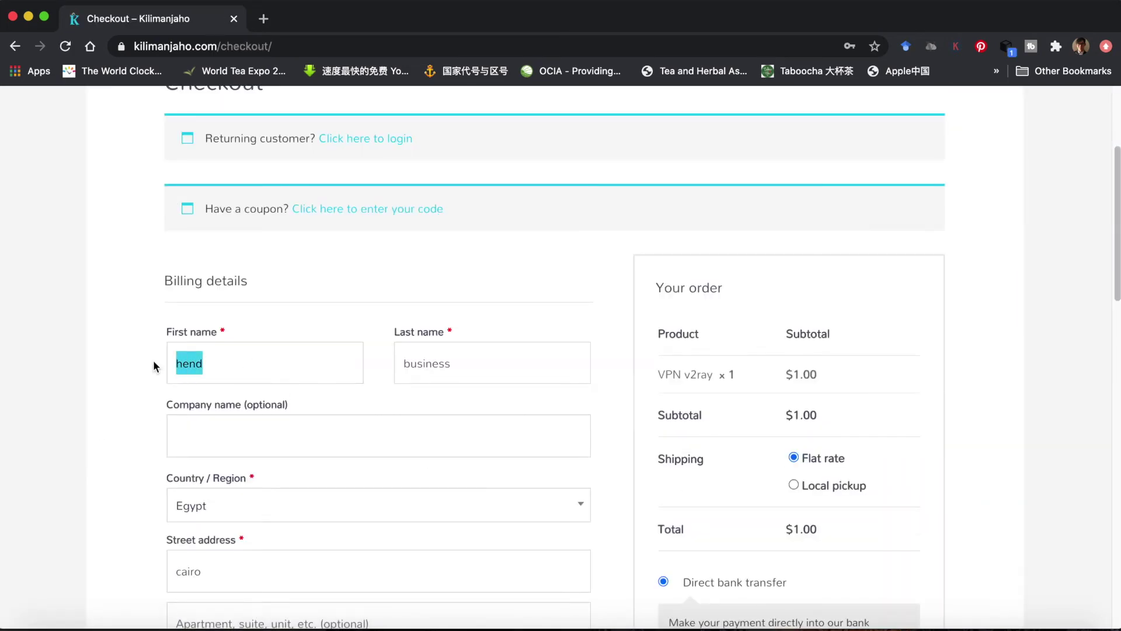
text(as)
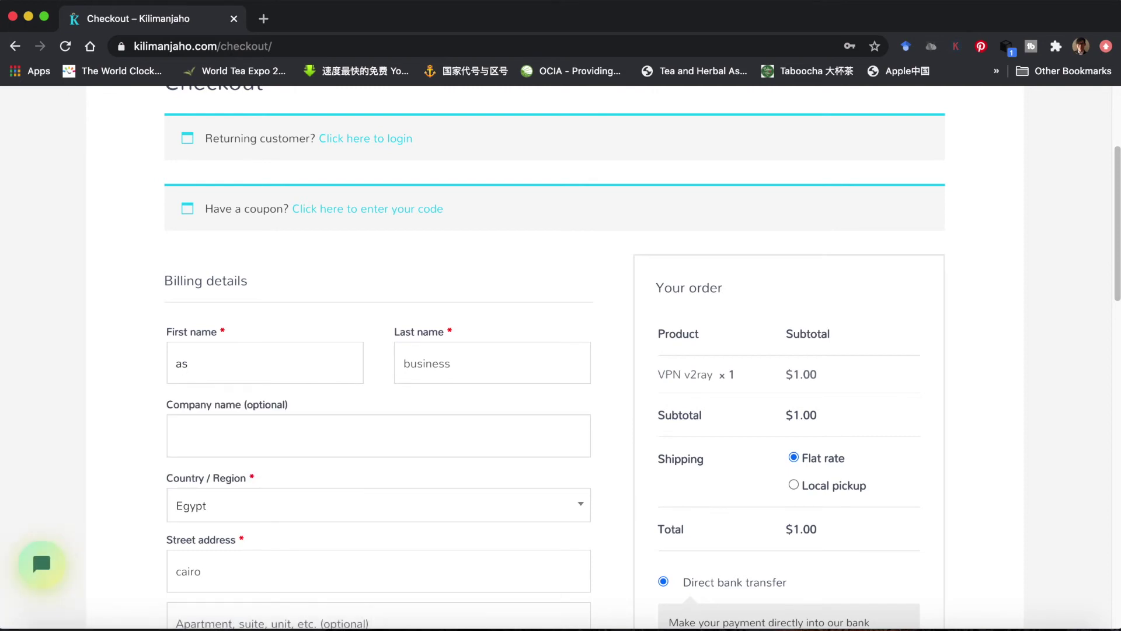
key(BackSpace)
text(s)
key(Tab)
text(adf)
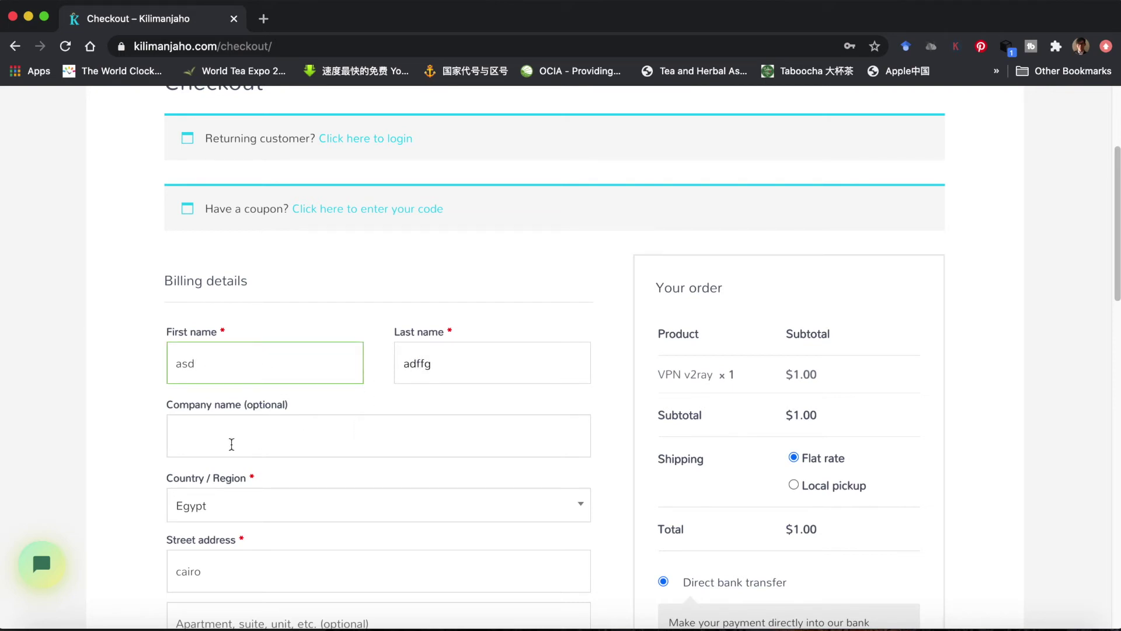
click(124, 449)
- Replace the existing Email address with the company e-mail address
scroll(125, 449, down, 3)
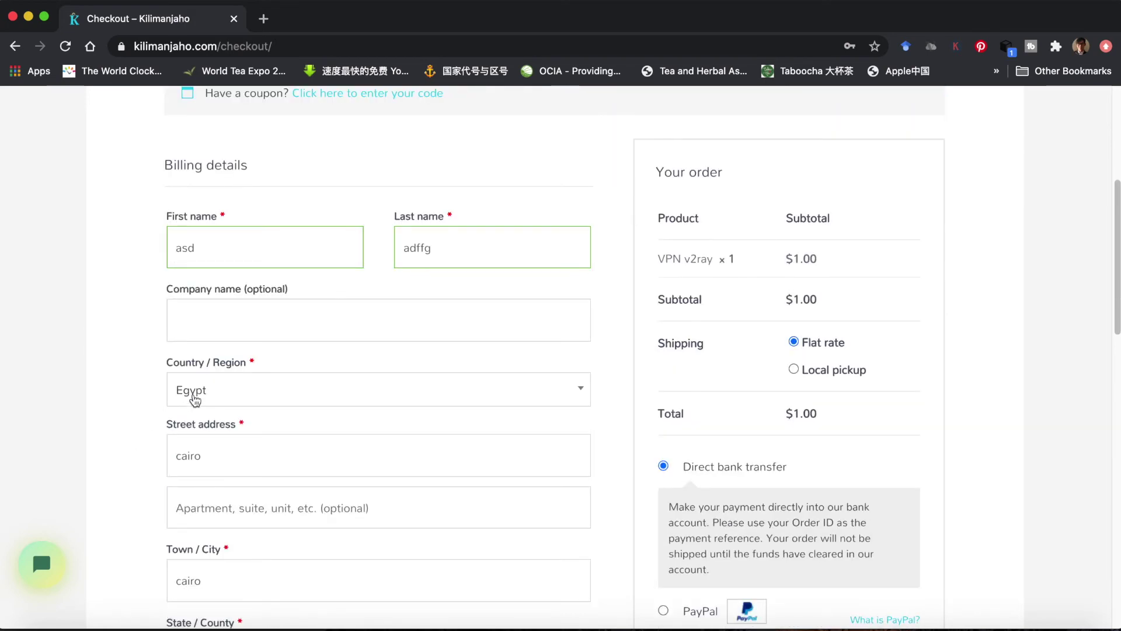
scroll(125, 465, down, 4)
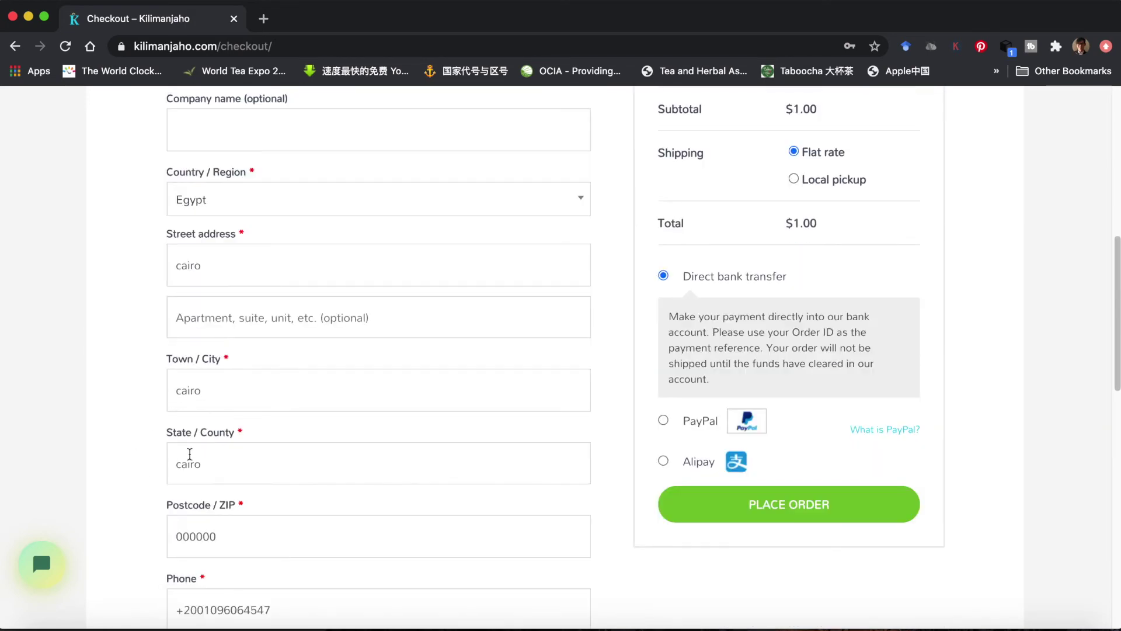
scroll(193, 532, down, 2)
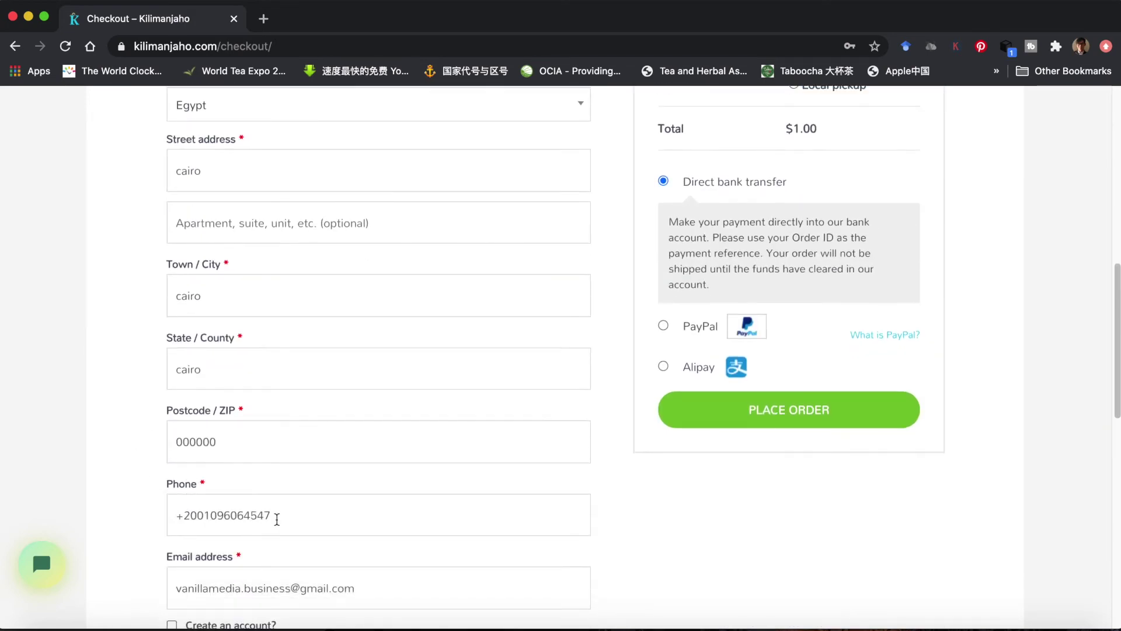
scroll(292, 519, down, 3)
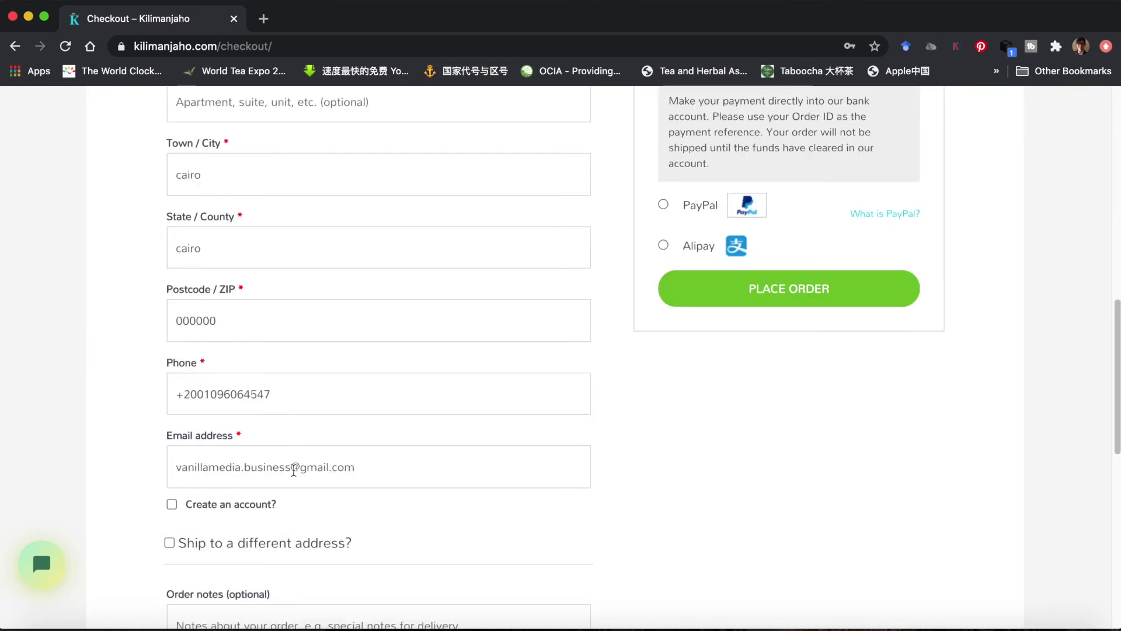
drag(291, 467, 174, 467)
click(384, 464)
drag(387, 466, 156, 474)
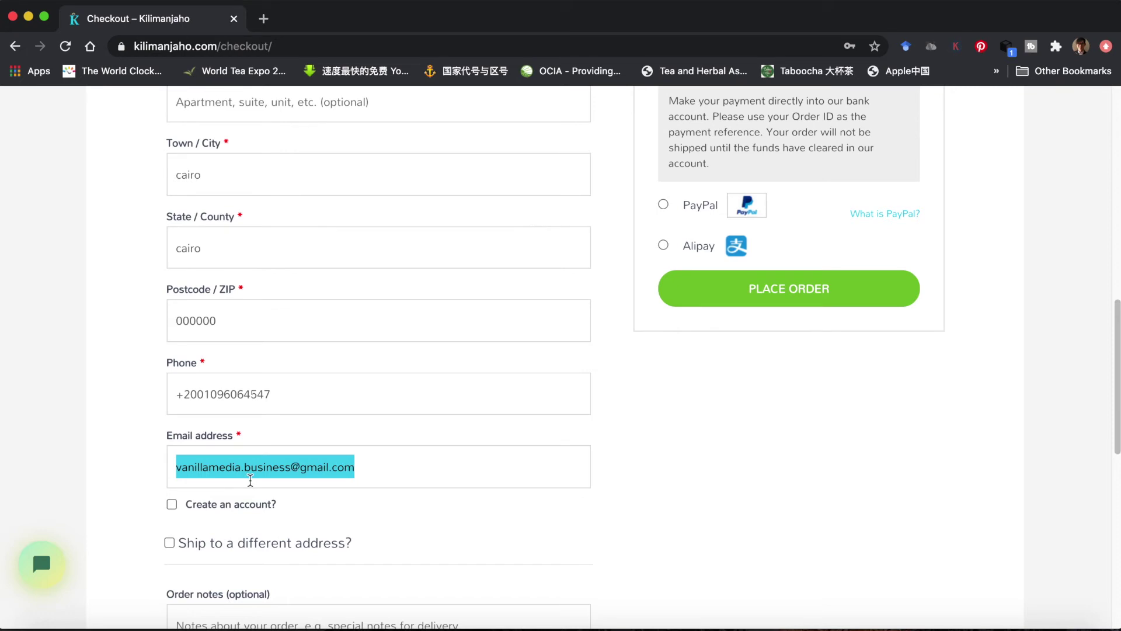
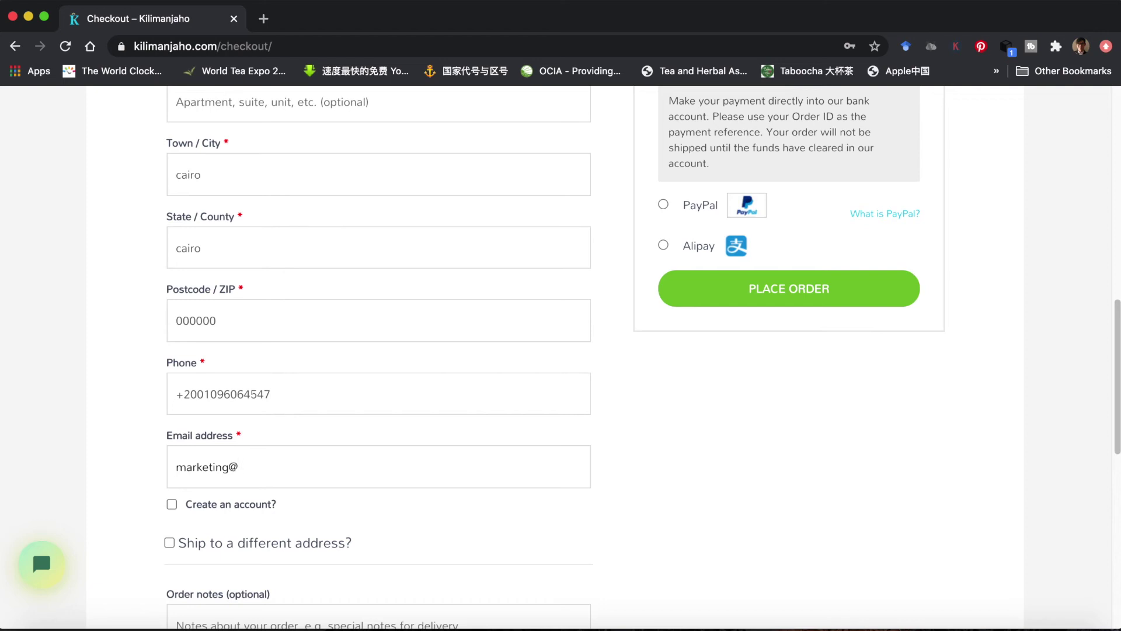
- Place the VPN v2ray order from the checkout summary
click(368, 519)
scroll(460, 523, down, 3)
scroll(661, 517, up, 10)
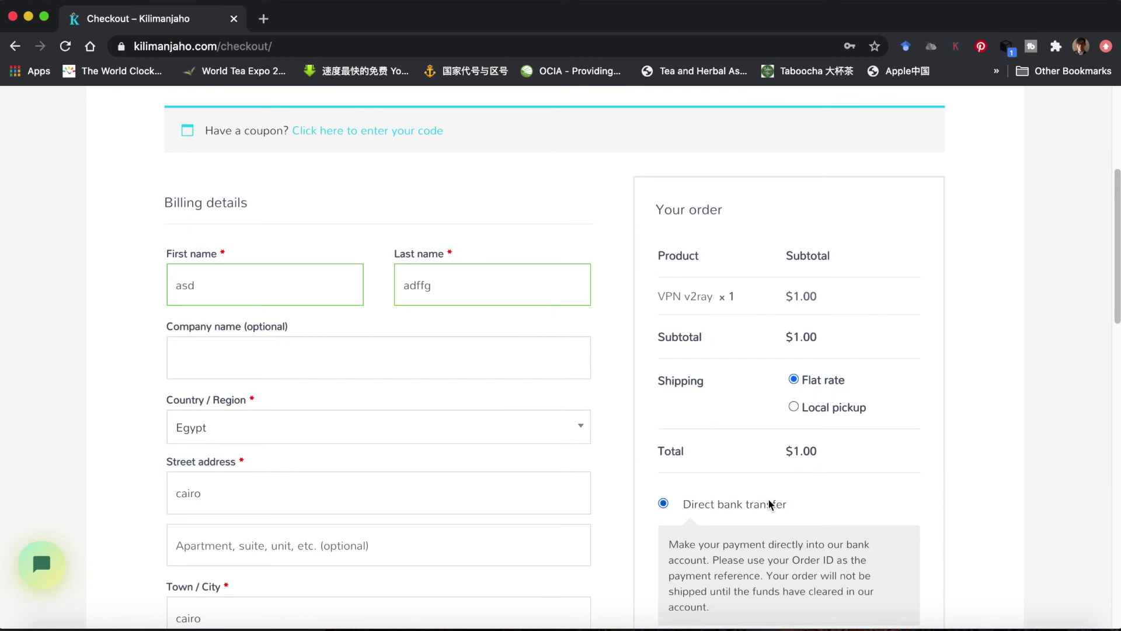
scroll(768, 500, down, 4)
click(785, 502)
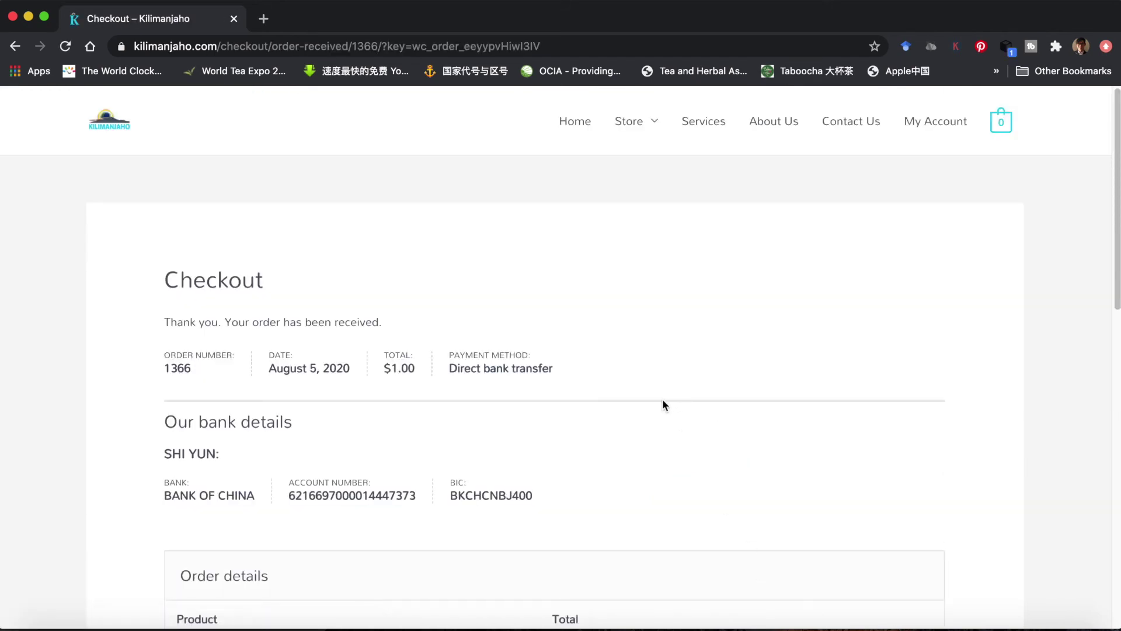
- Review the order-received page, highlighting the Our bank details heading
scroll(662, 404, down, 2)
scroll(662, 404, down, 1)
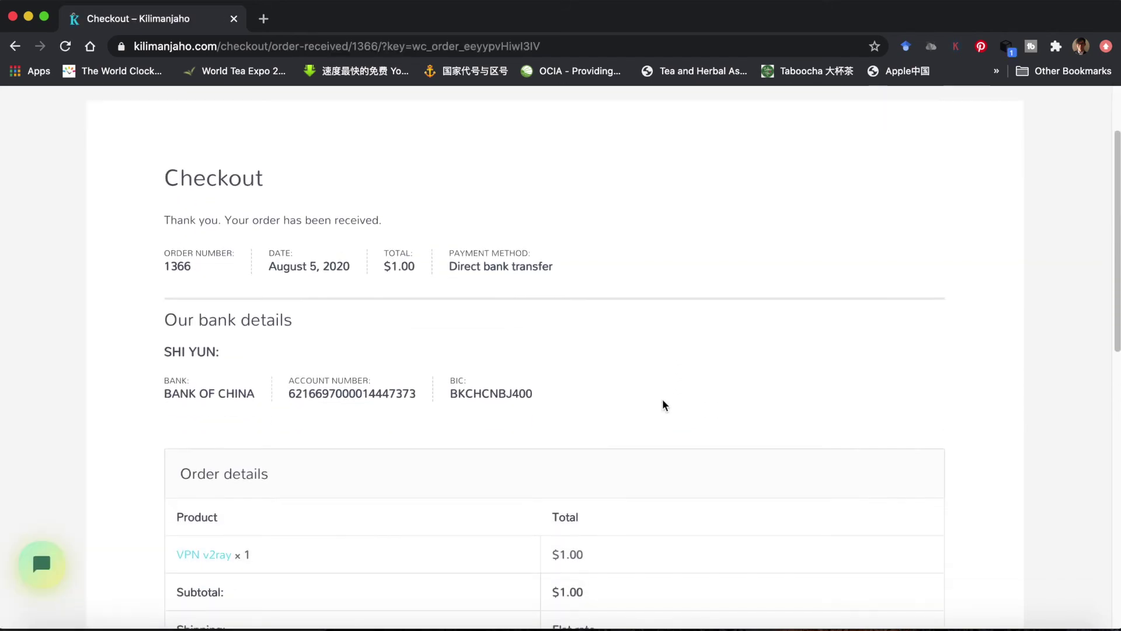
drag(163, 320, 302, 328)
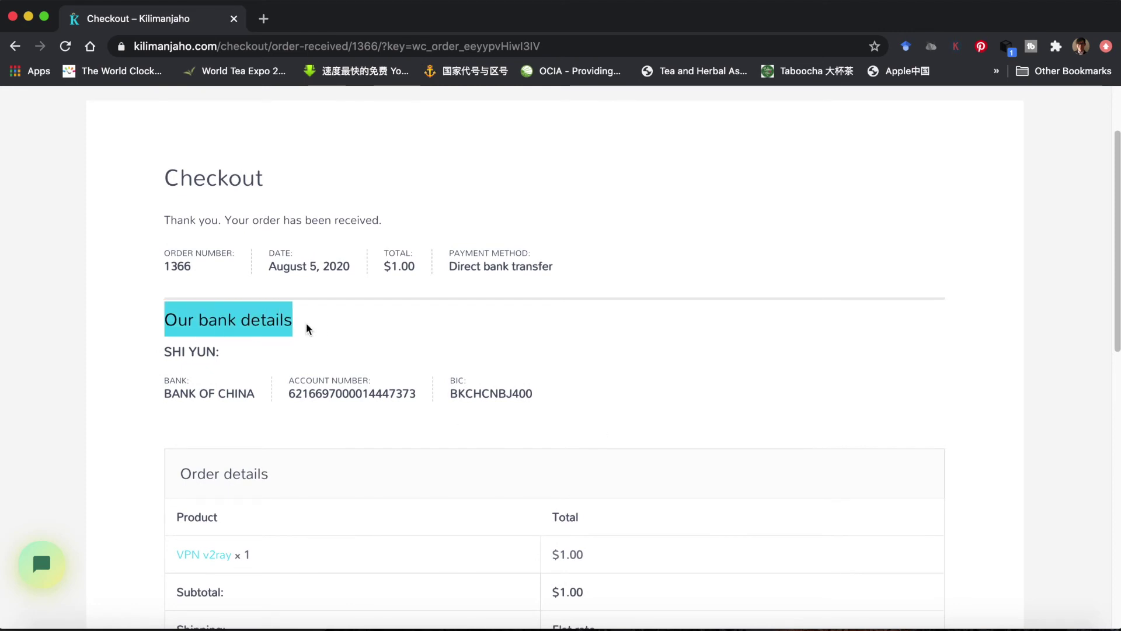
scroll(436, 365, down, 10)
scroll(437, 366, up, 10)
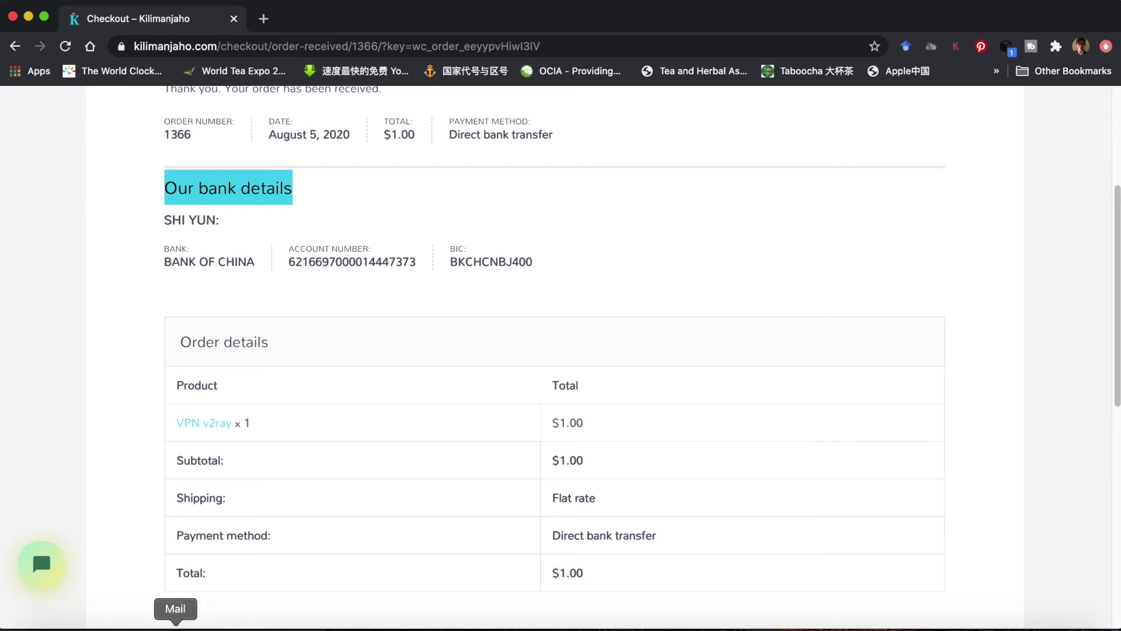
- Inspect commission #1 in Safari (VPN v2ray, 5.00%, $0.05), then go back to the dashboard
click(135, 625)
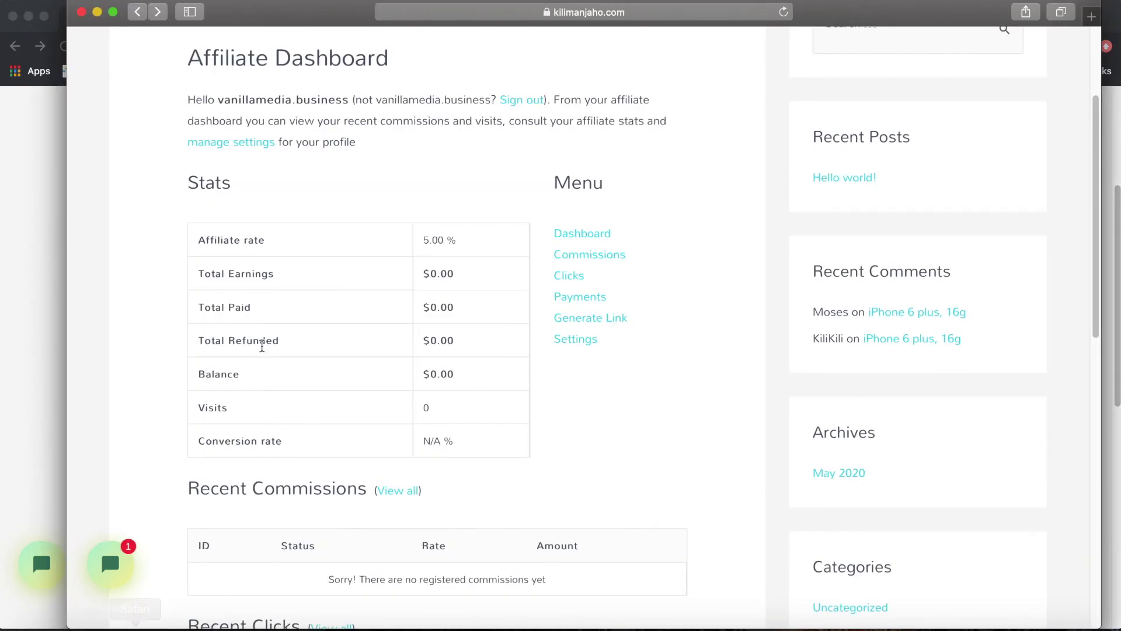
click(587, 260)
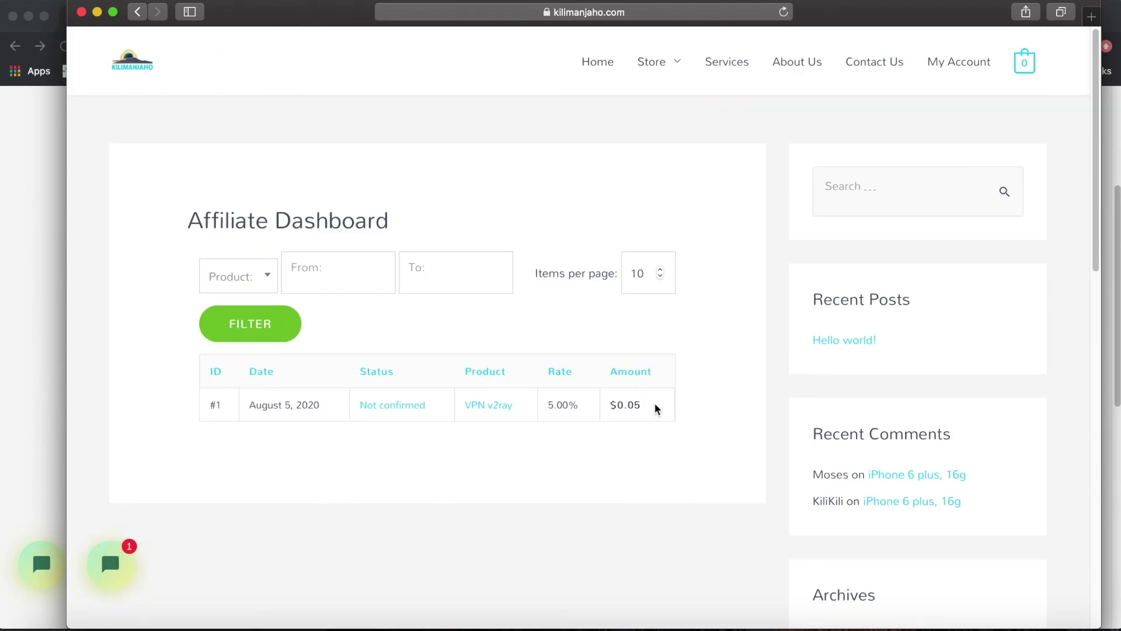
drag(654, 403, 224, 393)
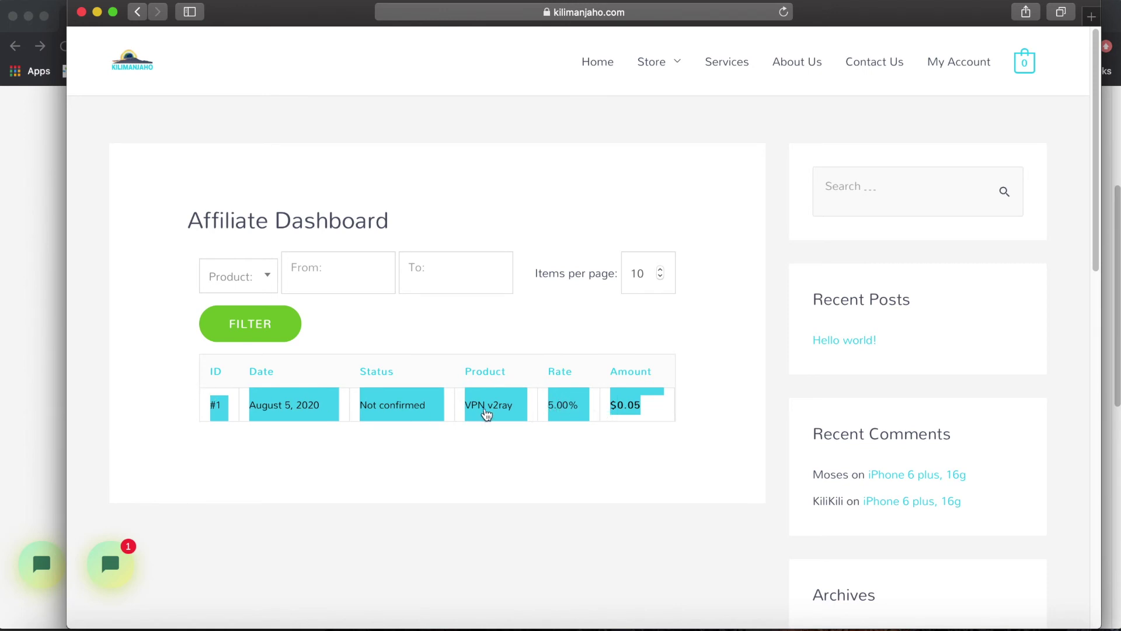
drag(650, 411, 637, 407)
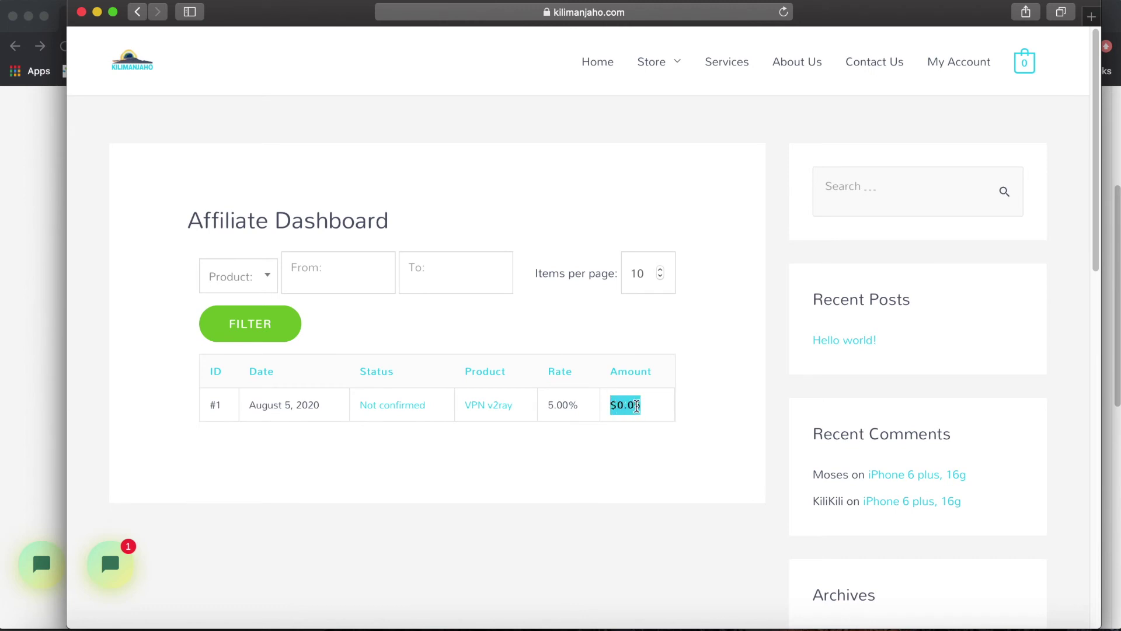
click(620, 448)
drag(583, 404, 535, 404)
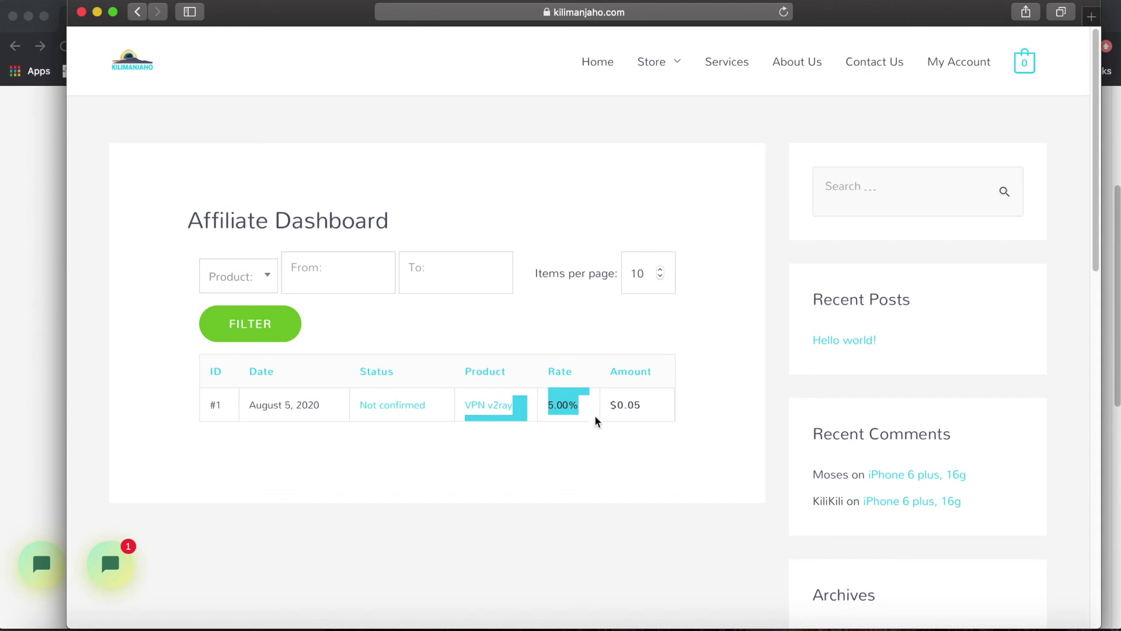
drag(650, 407, 617, 402)
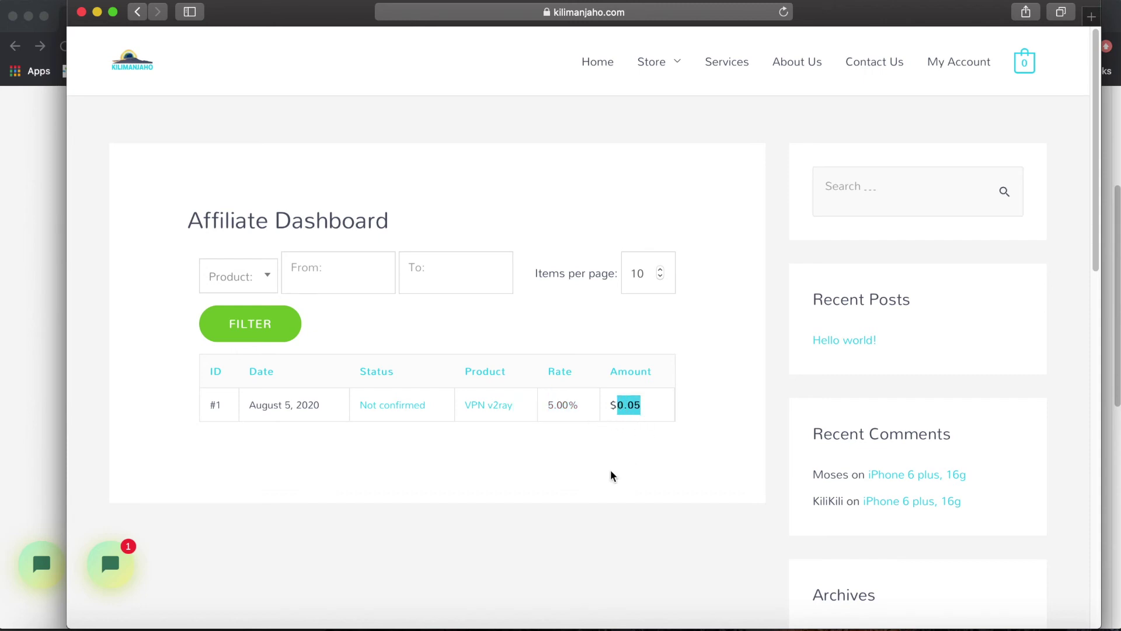
key(super+bracketleft)
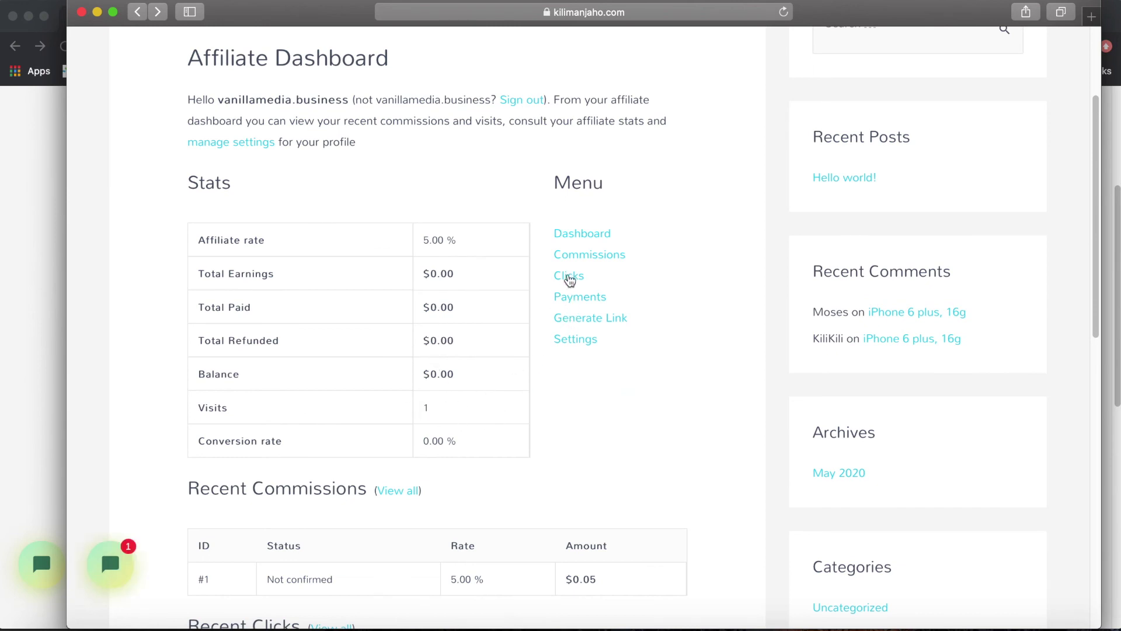
scroll(574, 308, down, 5)
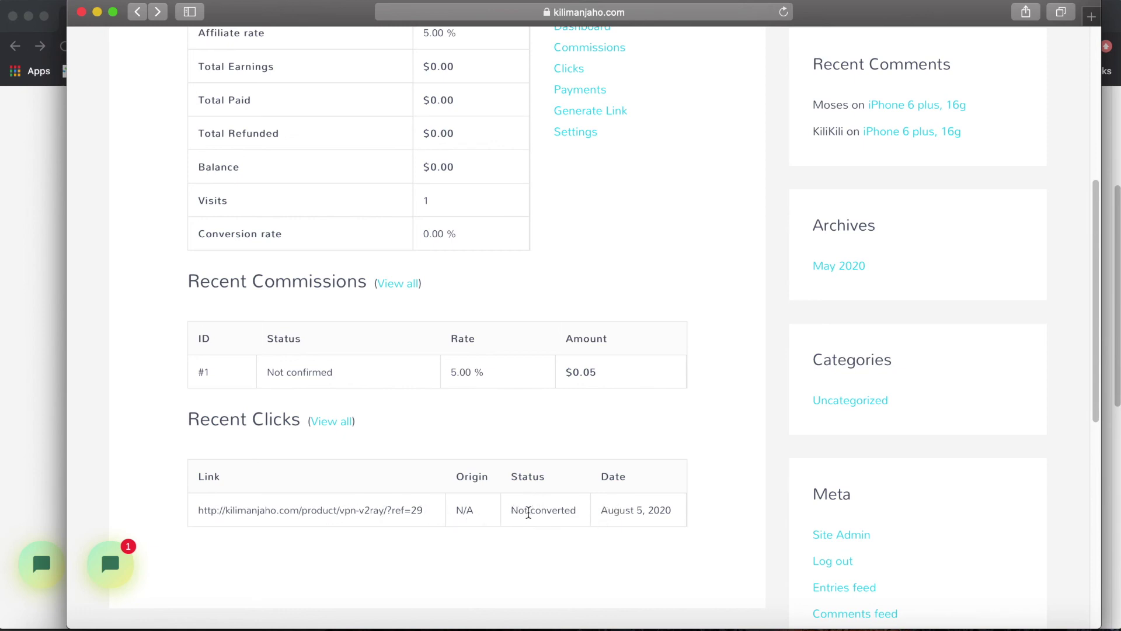
scroll(552, 503, up, 2)
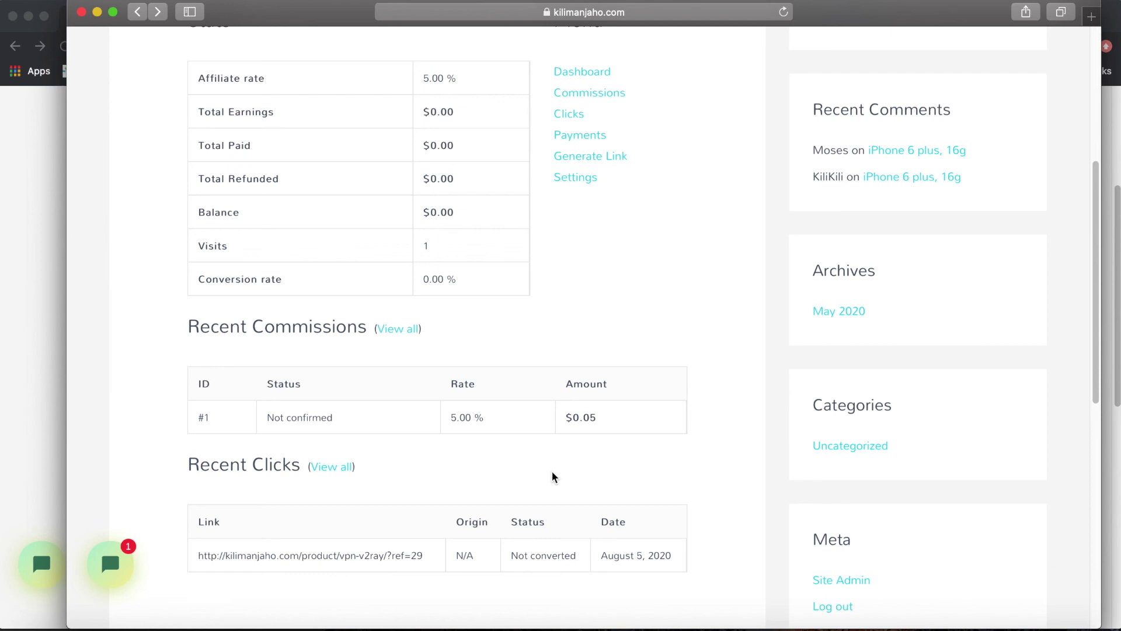
scroll(601, 255, down, 8)
scroll(607, 403, up, 15)
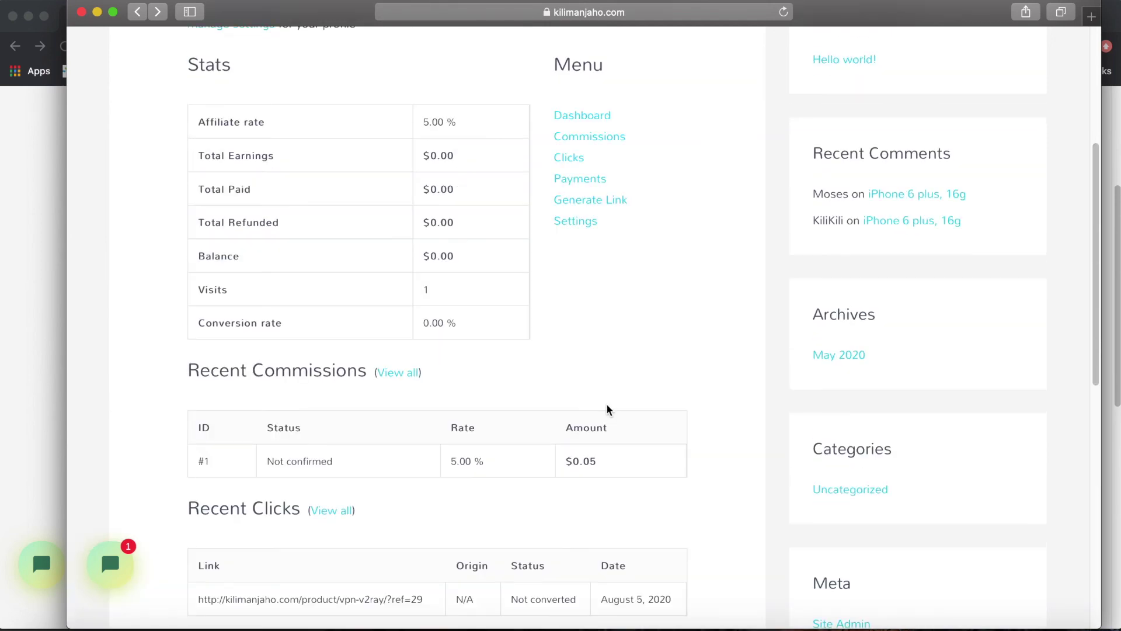
scroll(605, 404, down, 6)
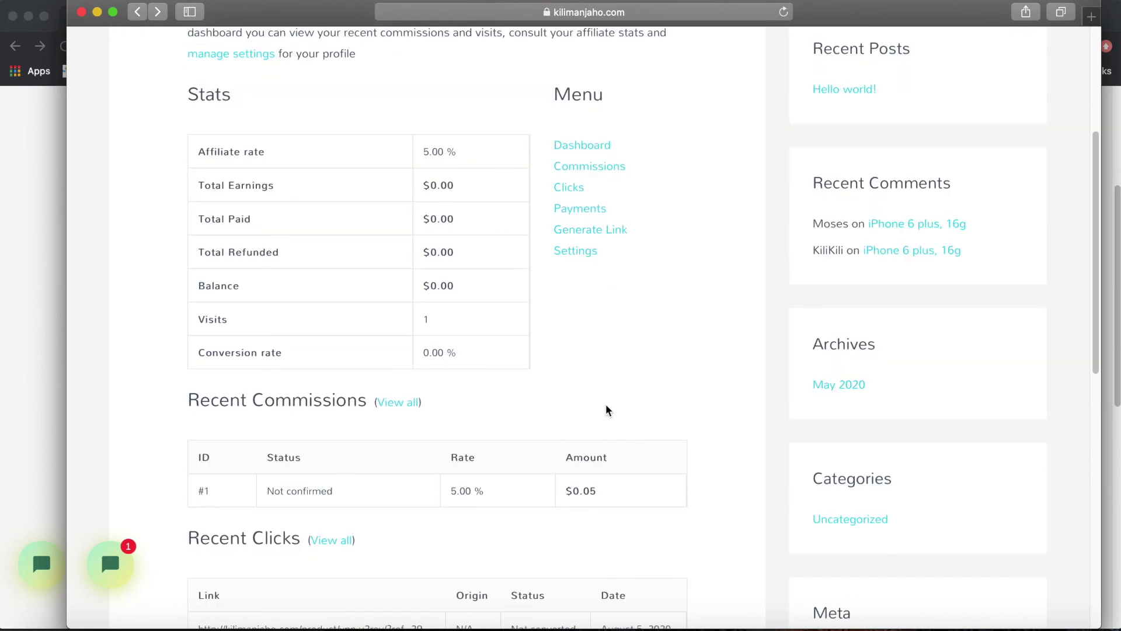
scroll(606, 406, down, 3)
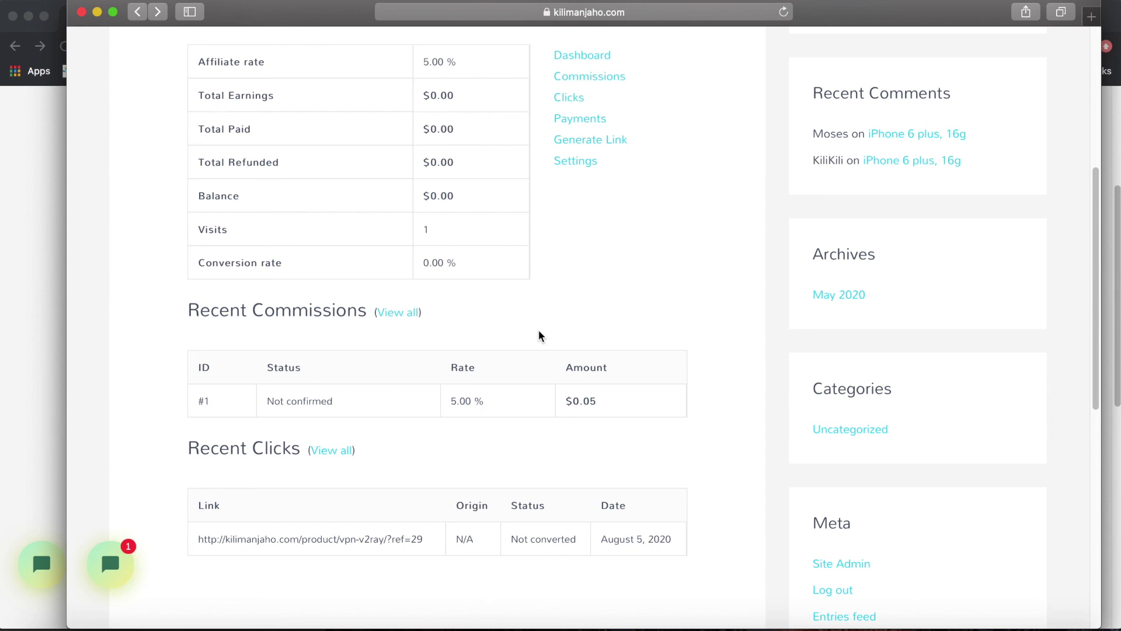
click(111, 565)
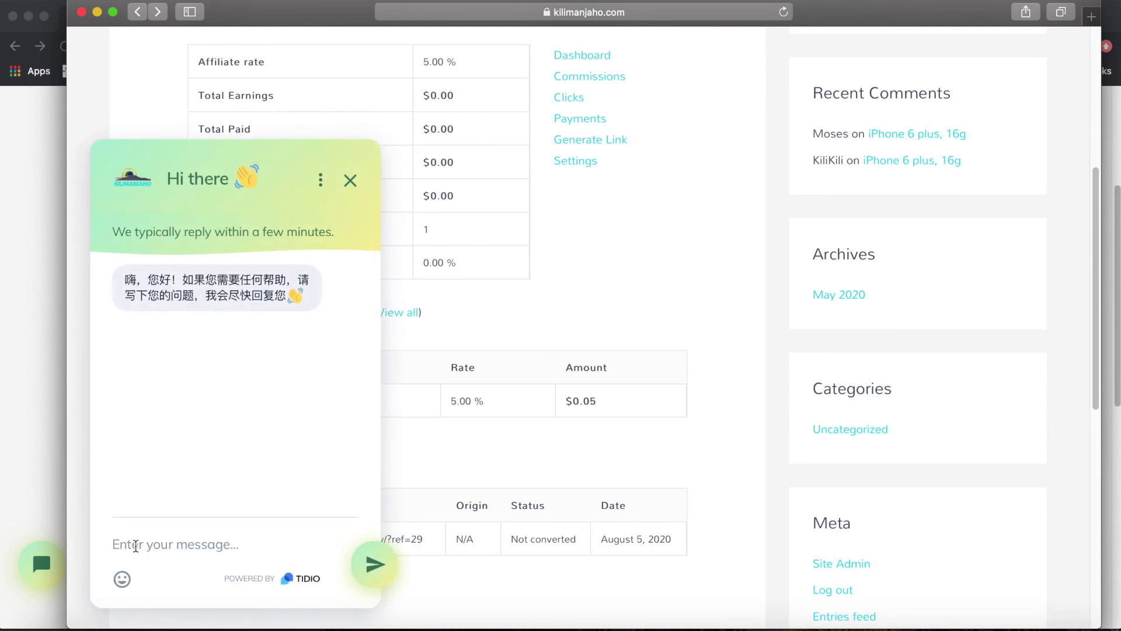
click(351, 181)
scroll(460, 380, up, 5)
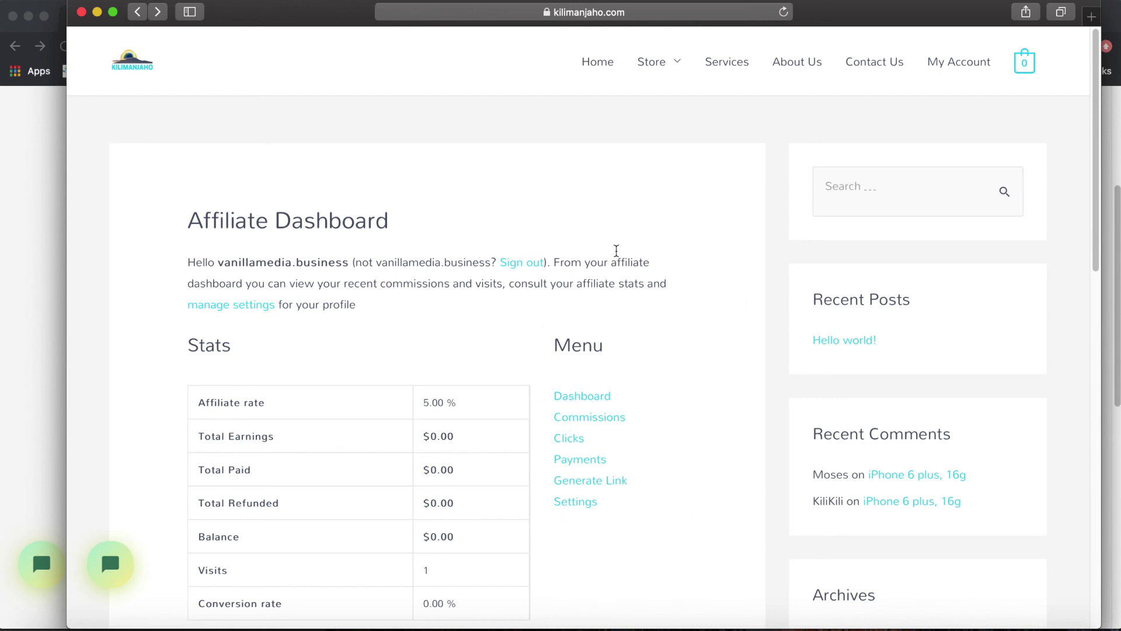
click(111, 565)
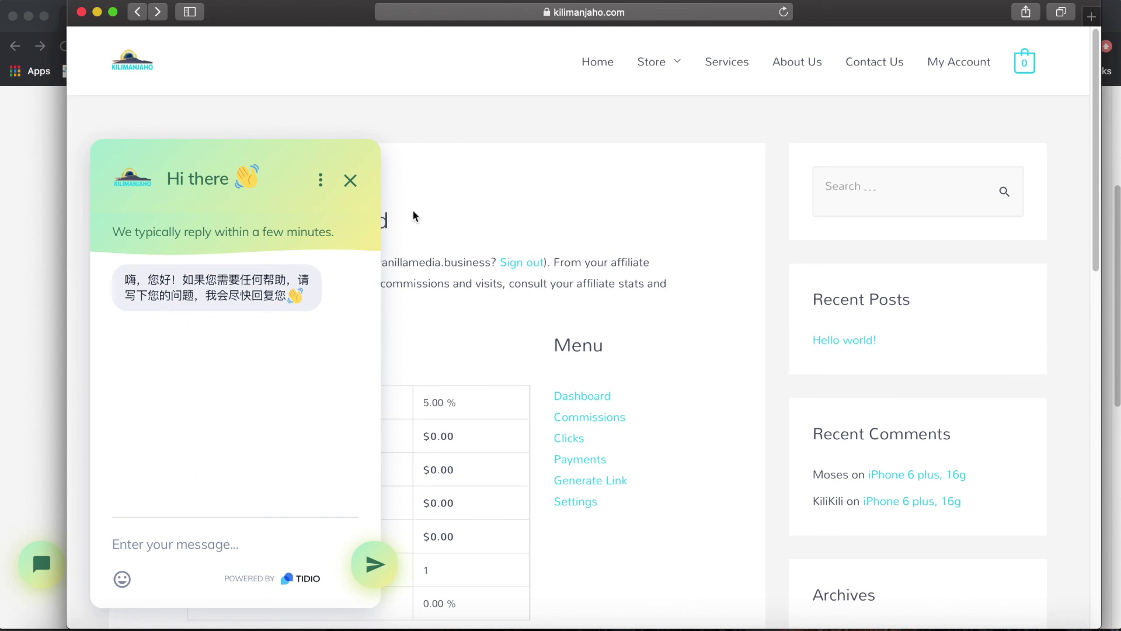
click(351, 183)
scroll(663, 213, down, 3)
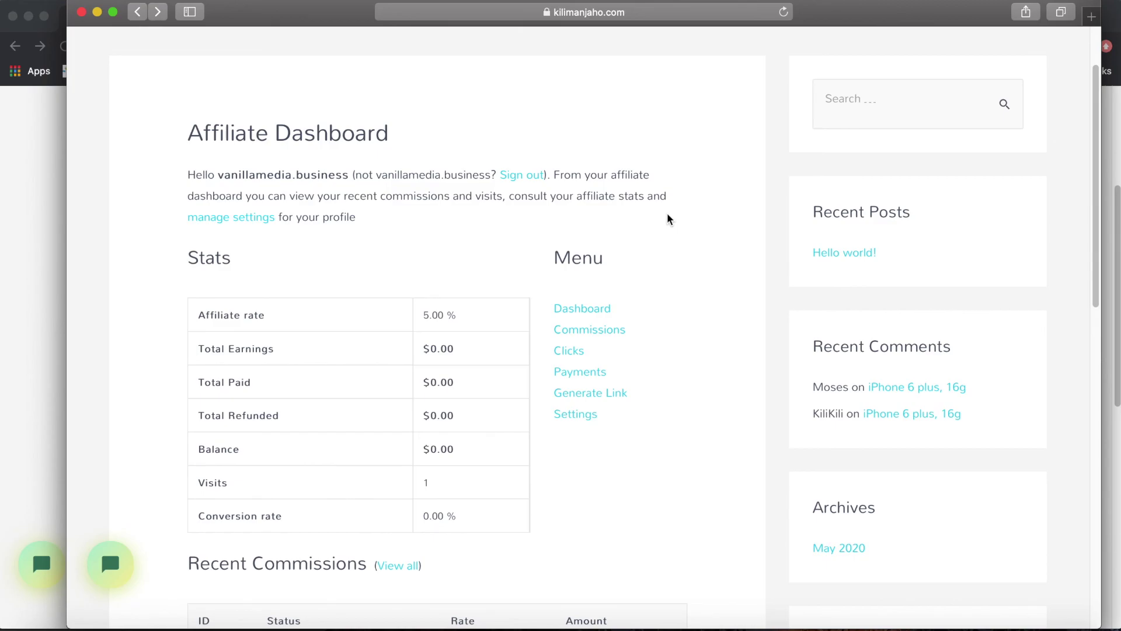
scroll(667, 219, down, 5)
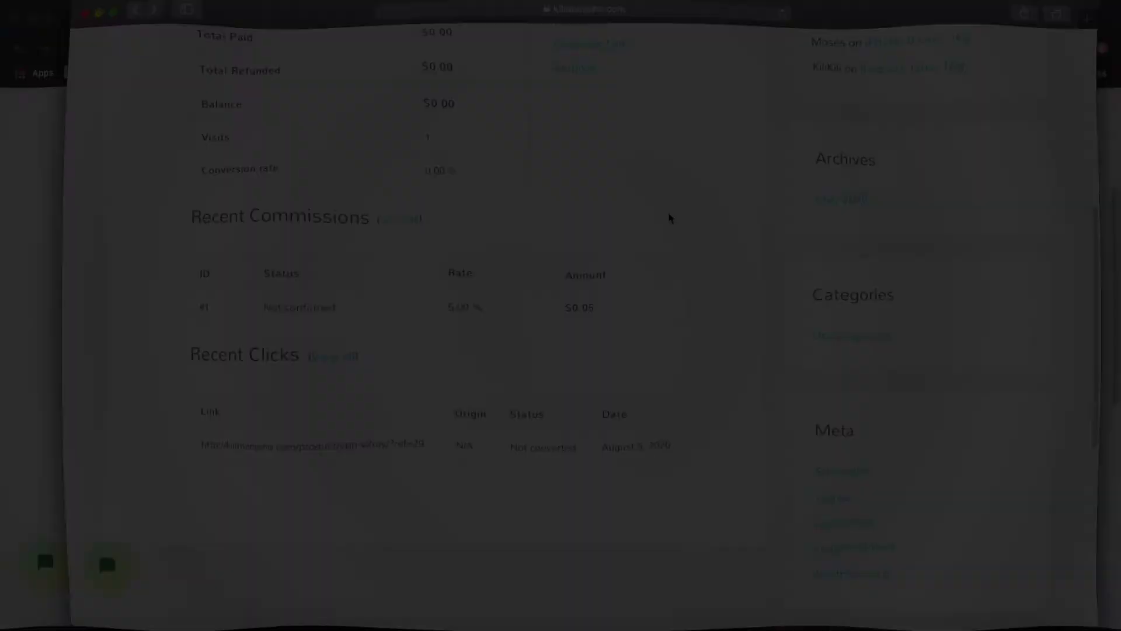